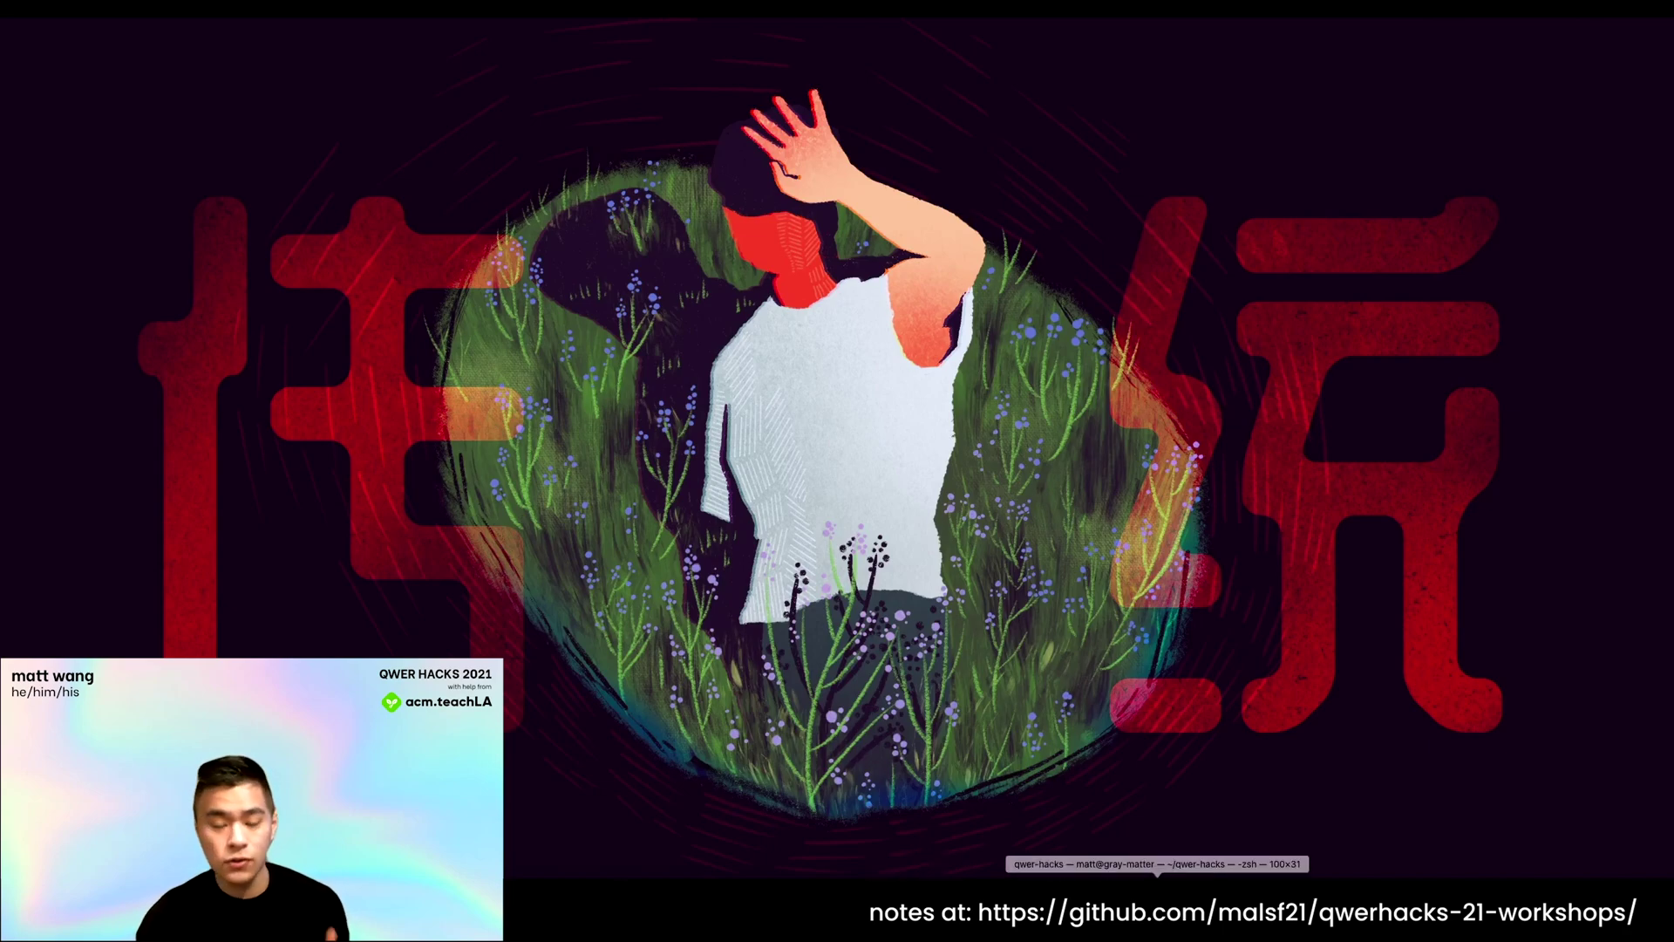
Step: Open the terminal in the qwer-hacks project and create a production build with npm run build
click(1129, 889)
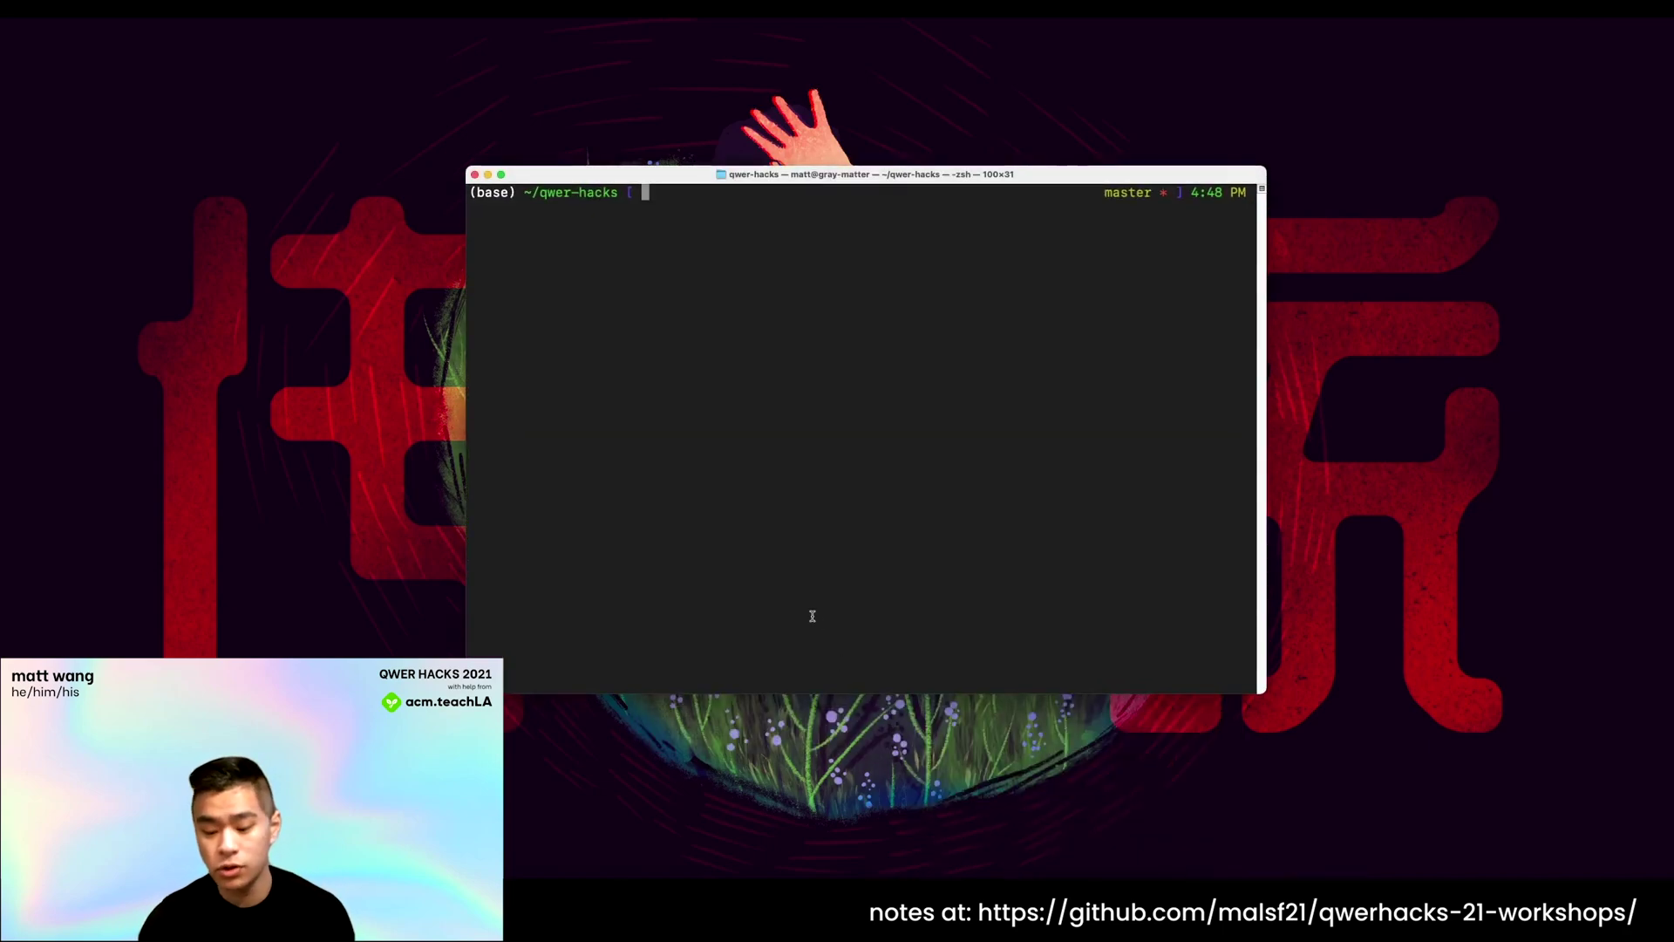
text(npm run build)
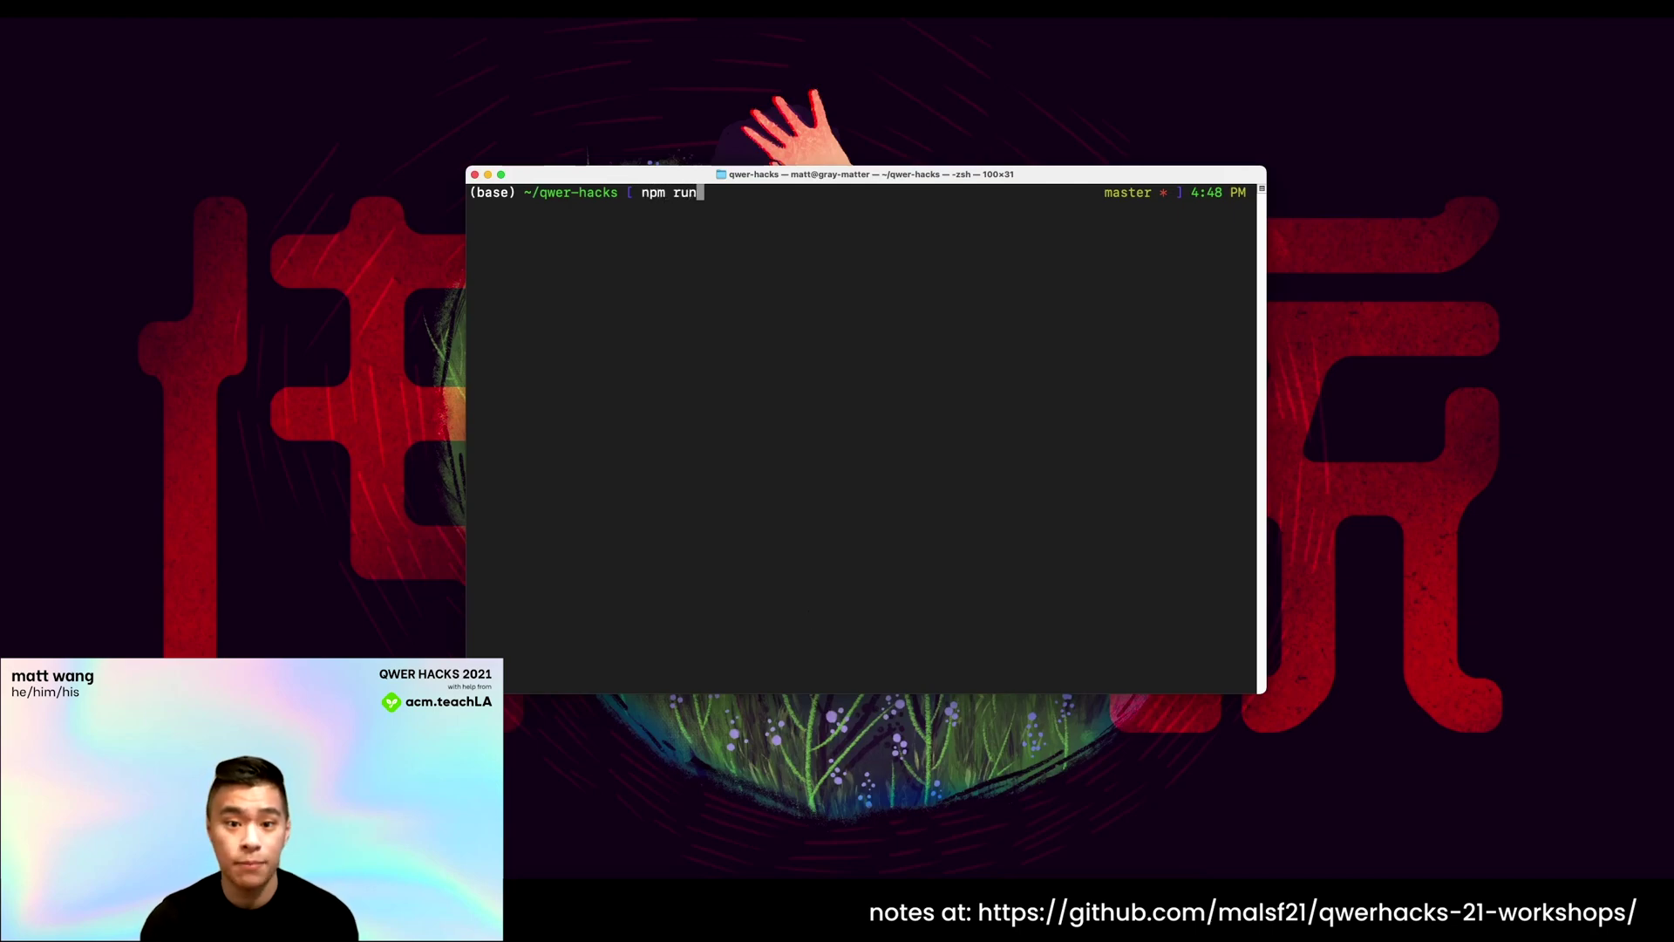
key(Return)
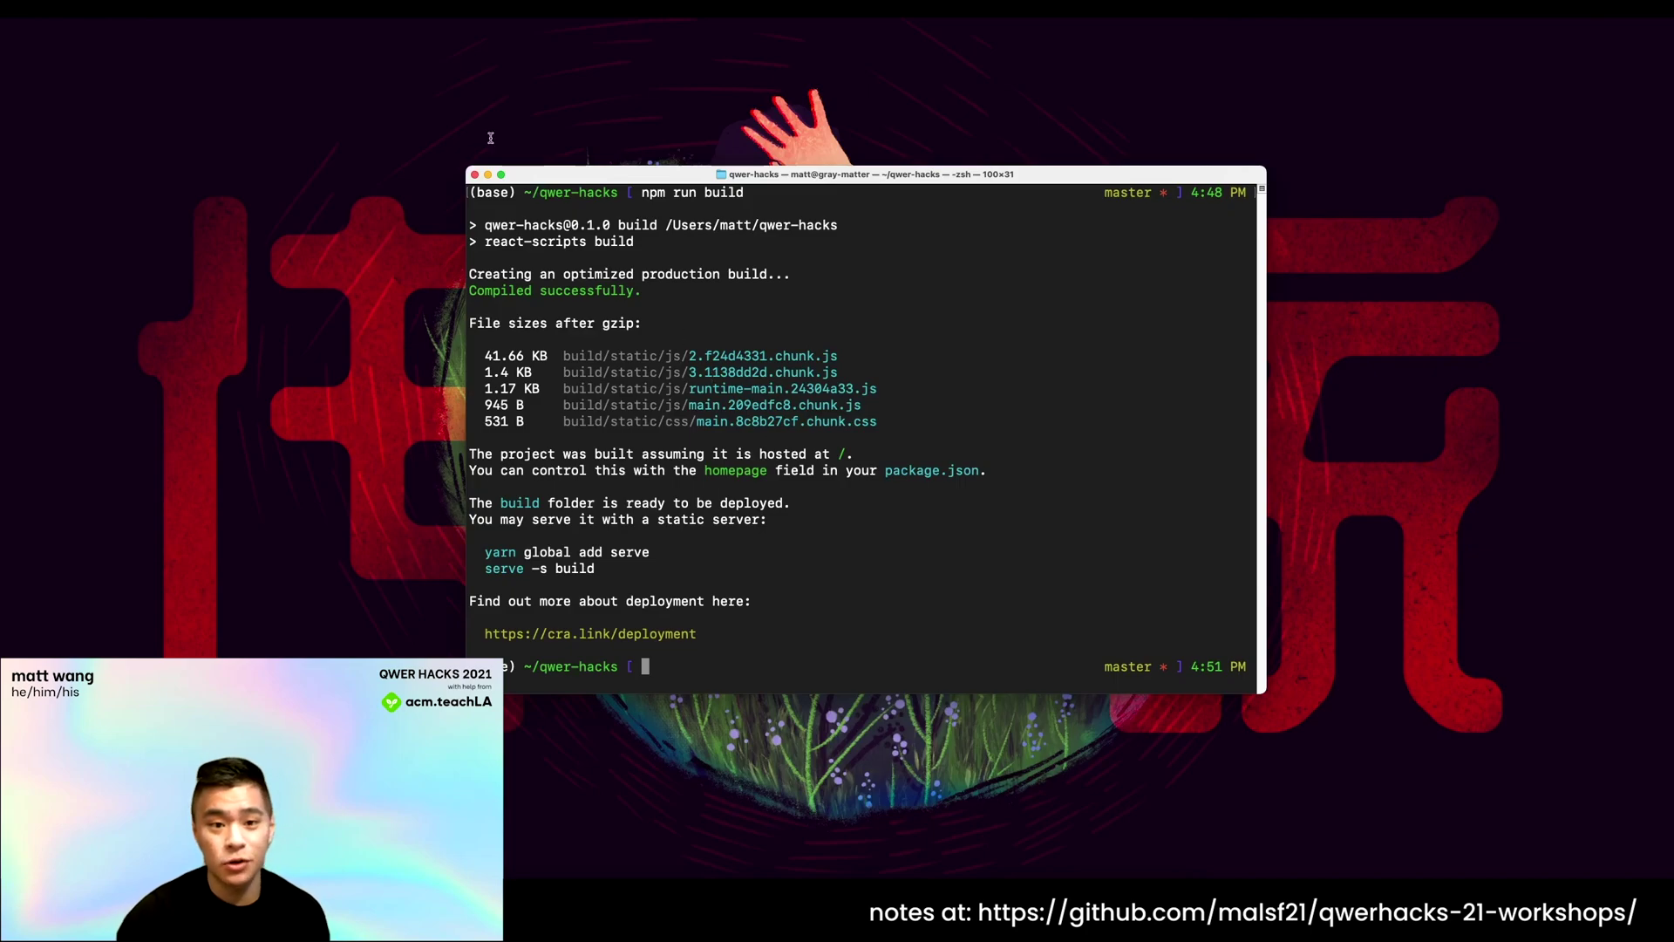
click(474, 175)
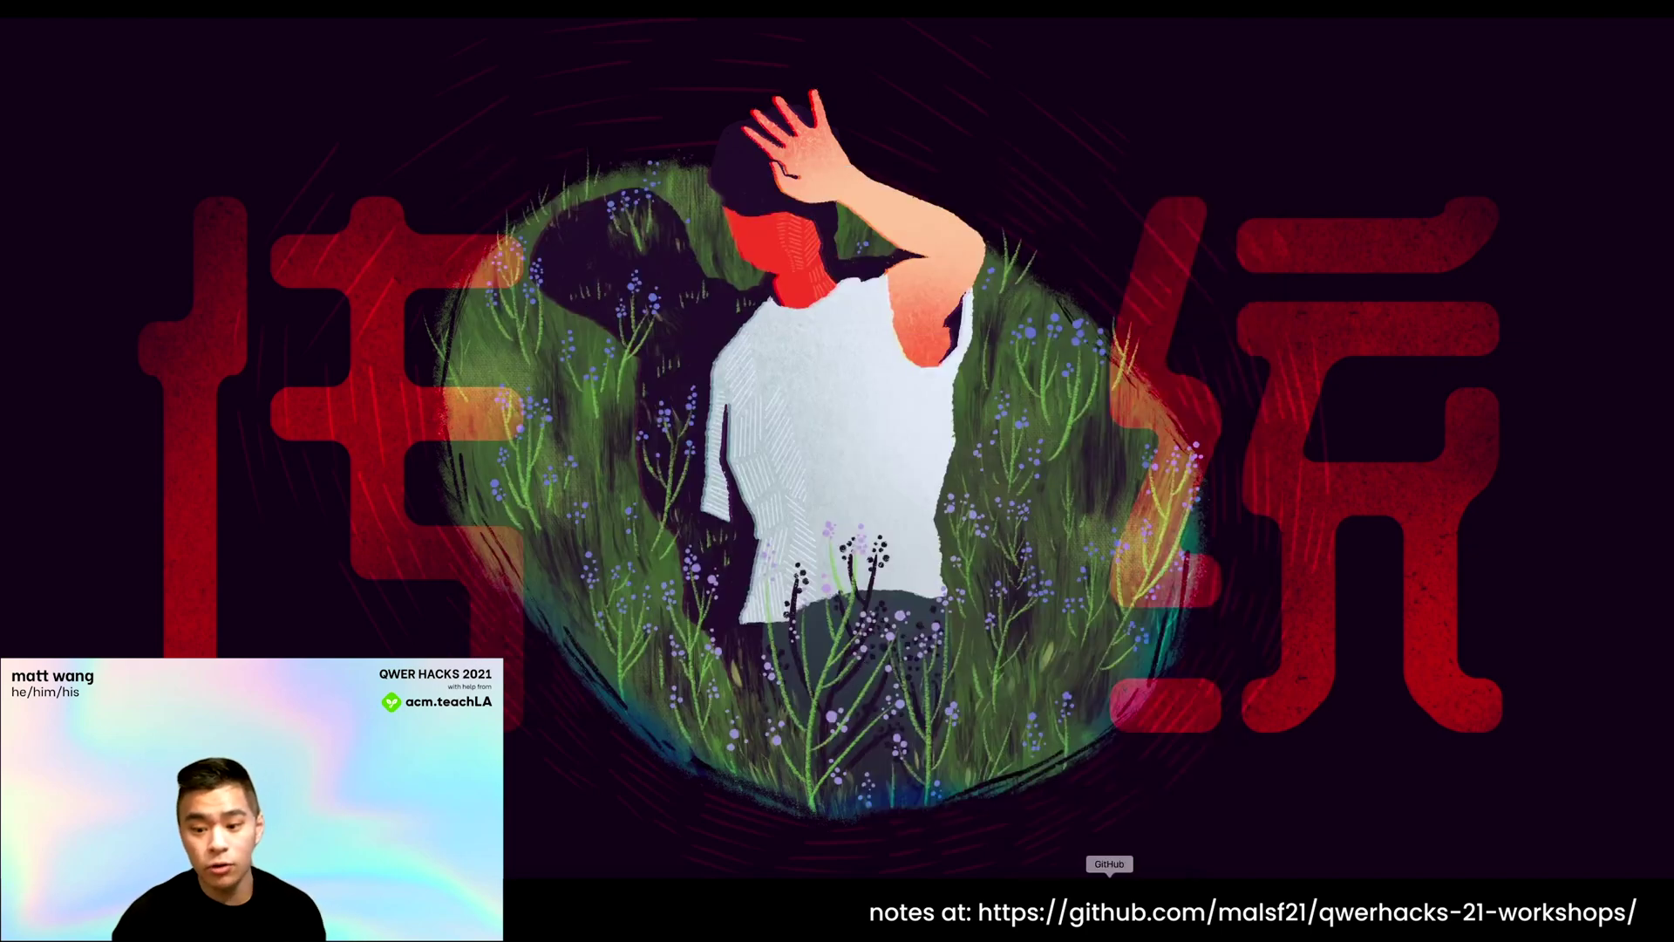
Step: Switch to GitHub in the browser and create a public, uninitialized repository named qwer-hacks-test
click(1109, 898)
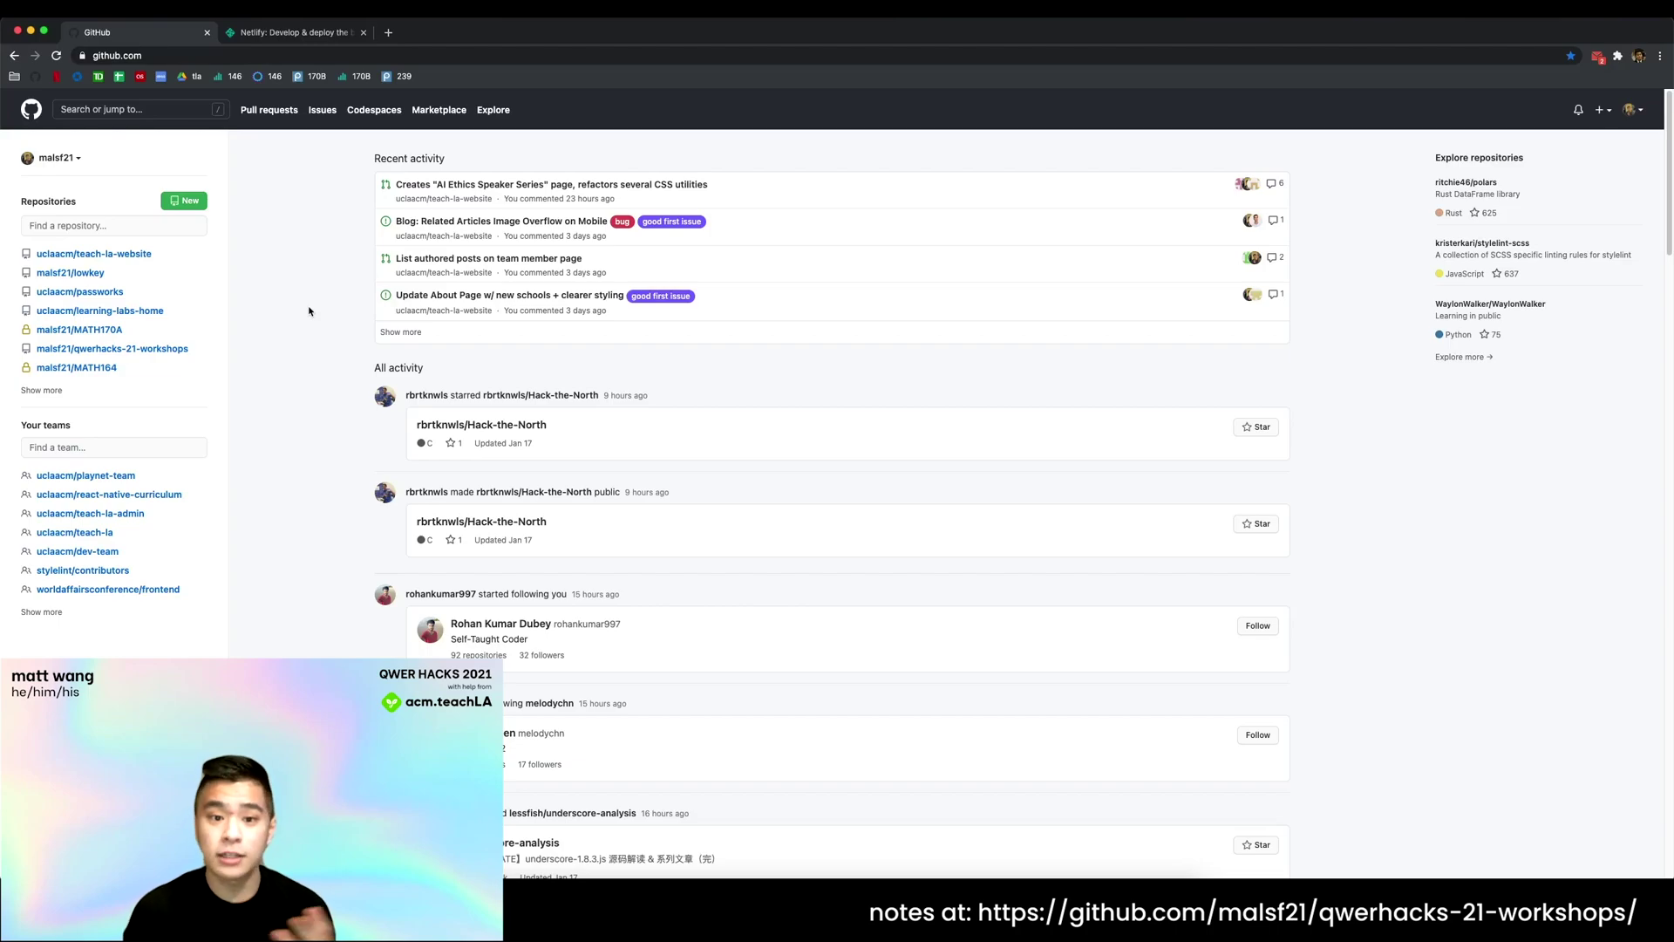
click(186, 202)
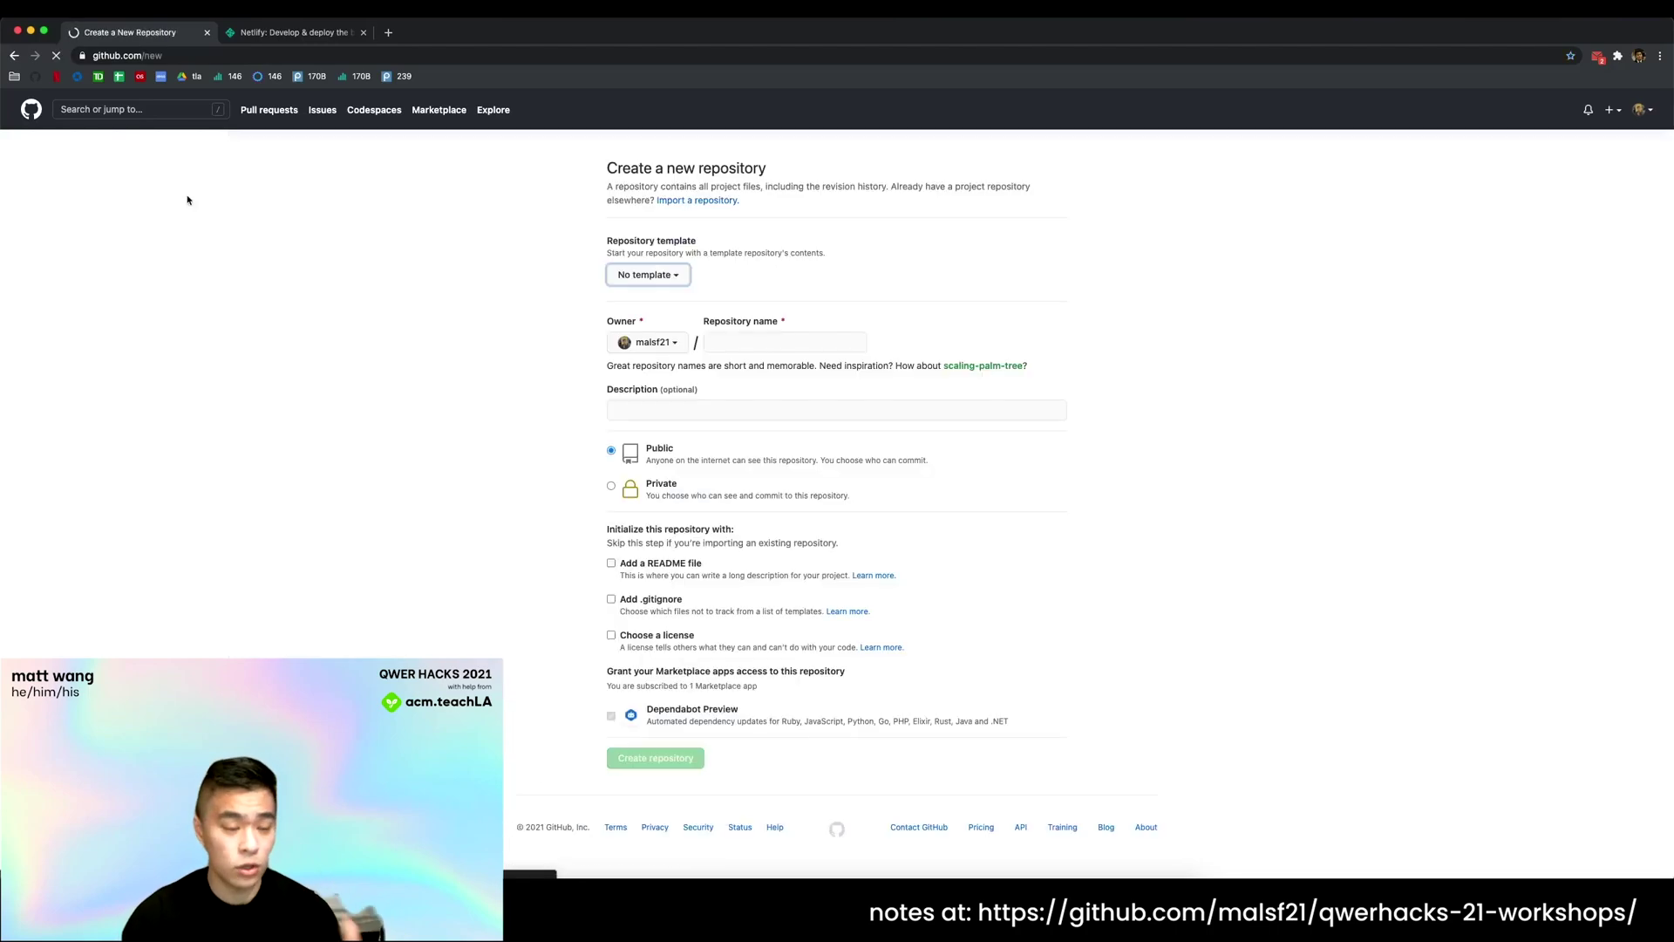
click(731, 342)
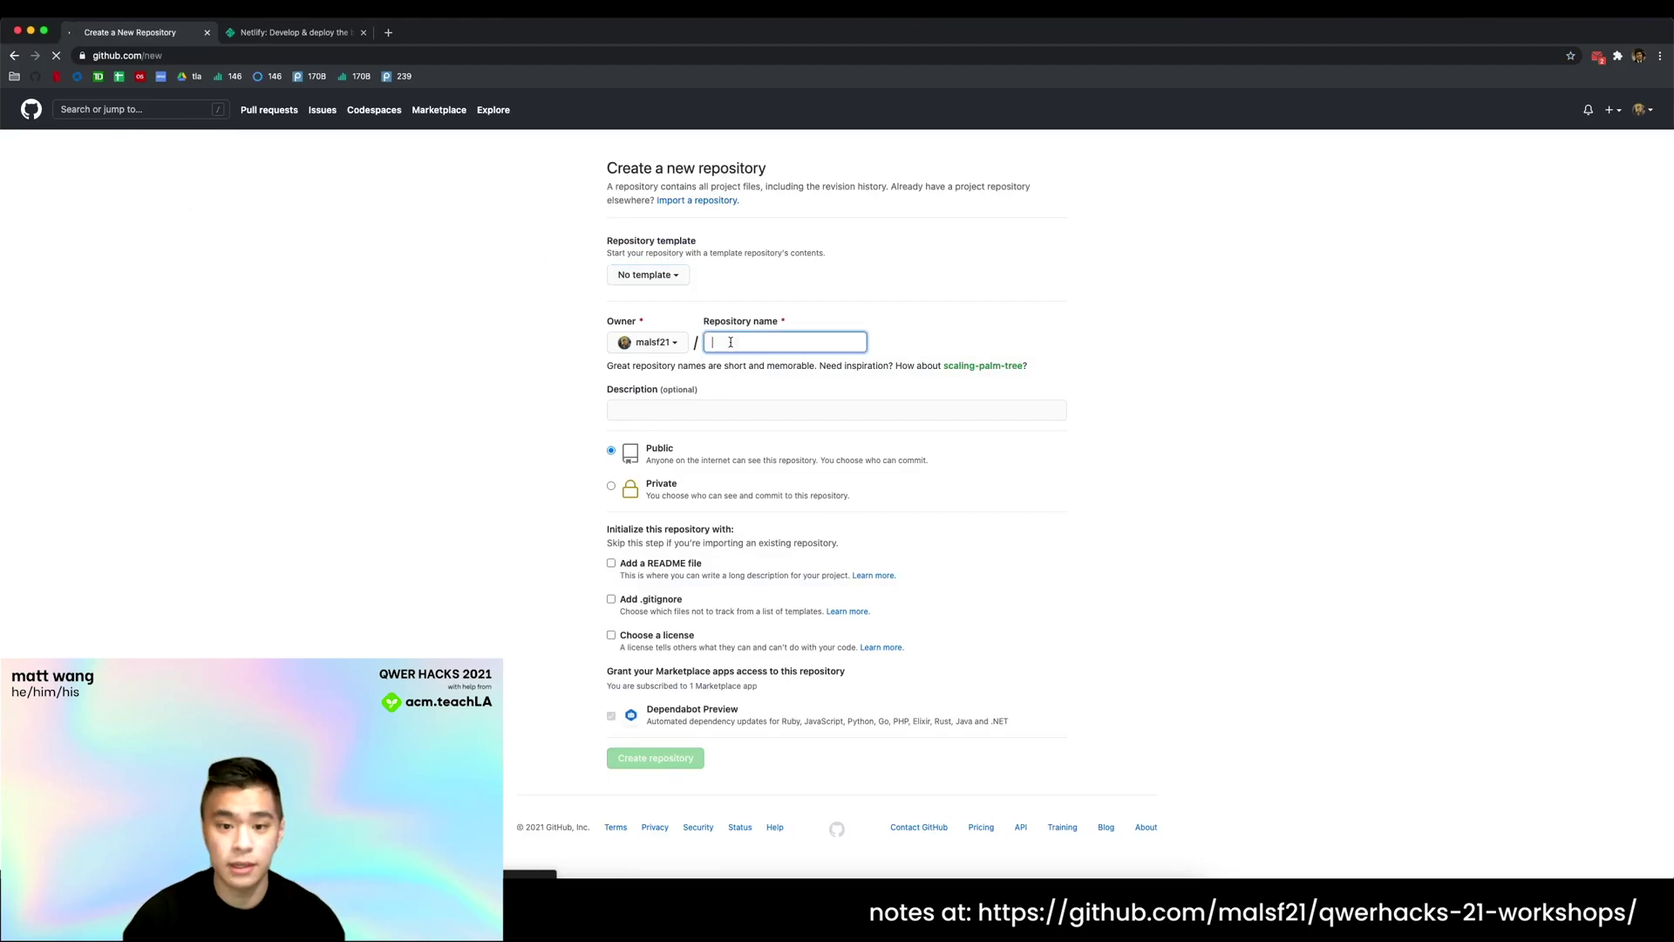
text(qwer-hacks-test)
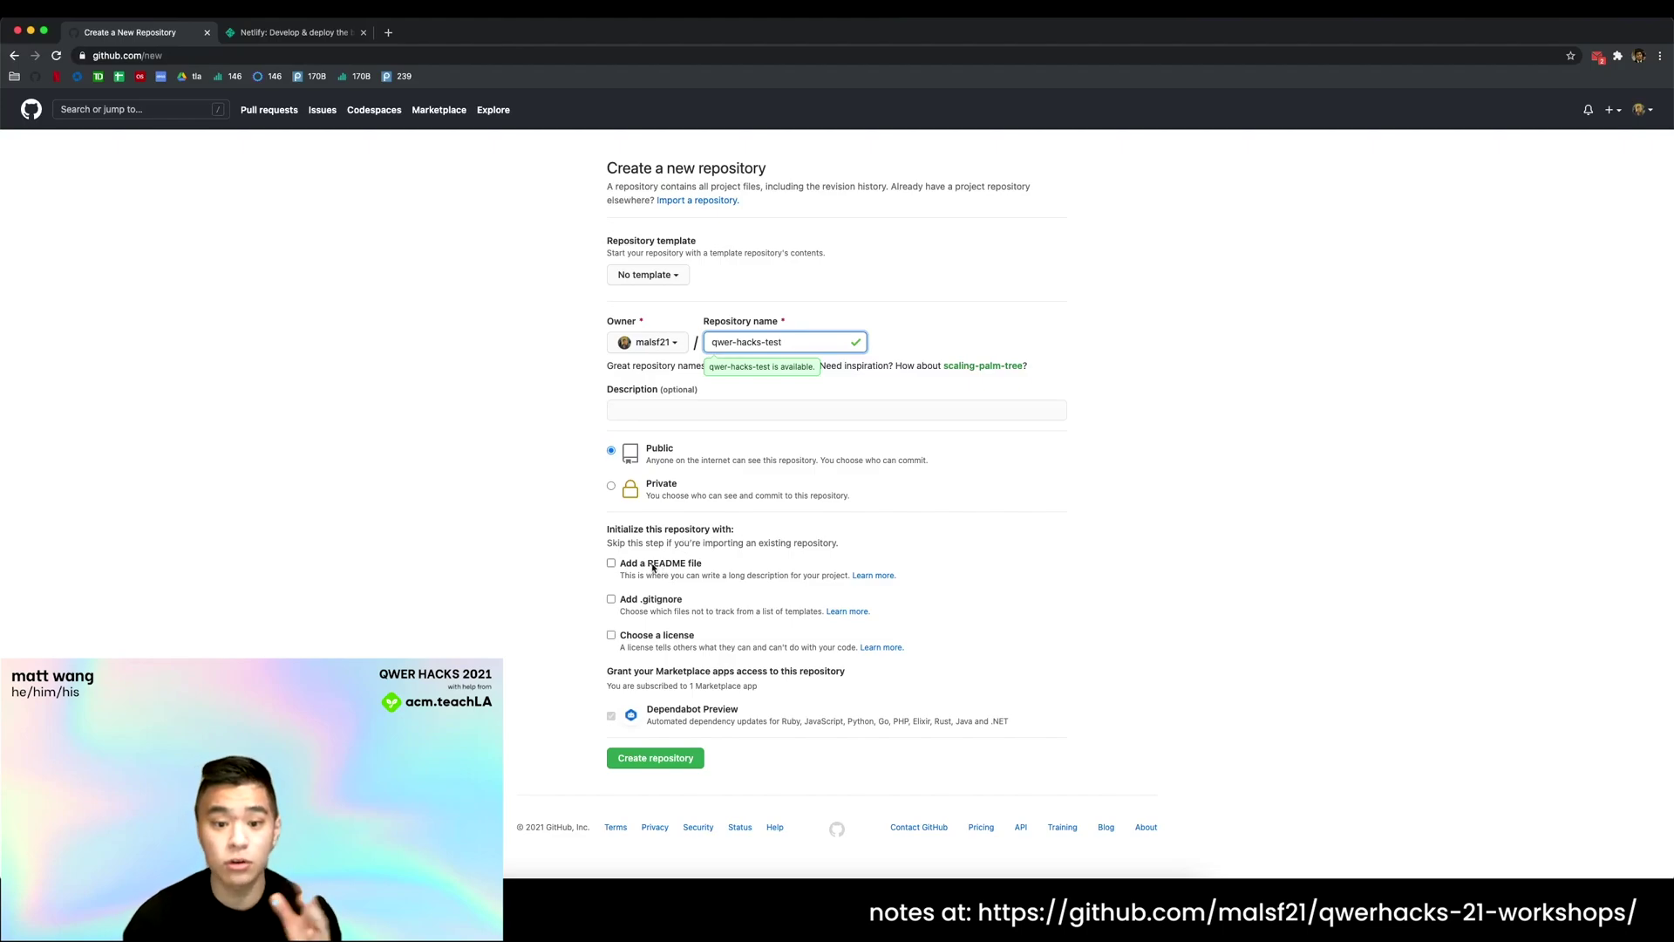
click(678, 757)
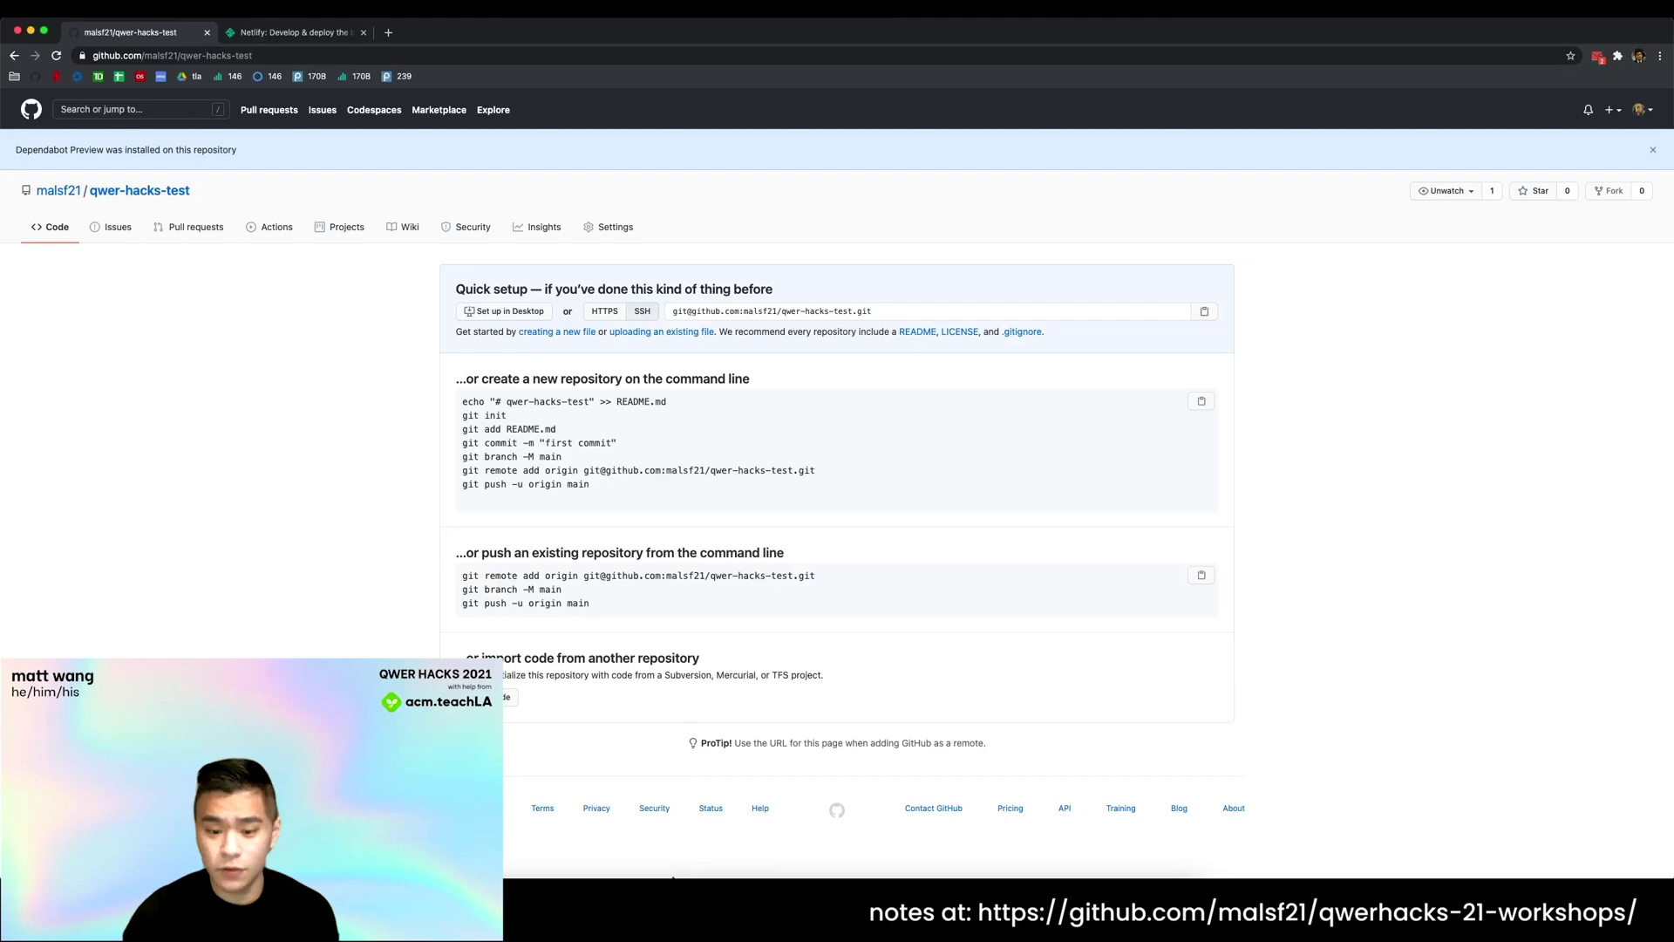
Step: Return to the terminal and stage all project files with git add
click(1134, 907)
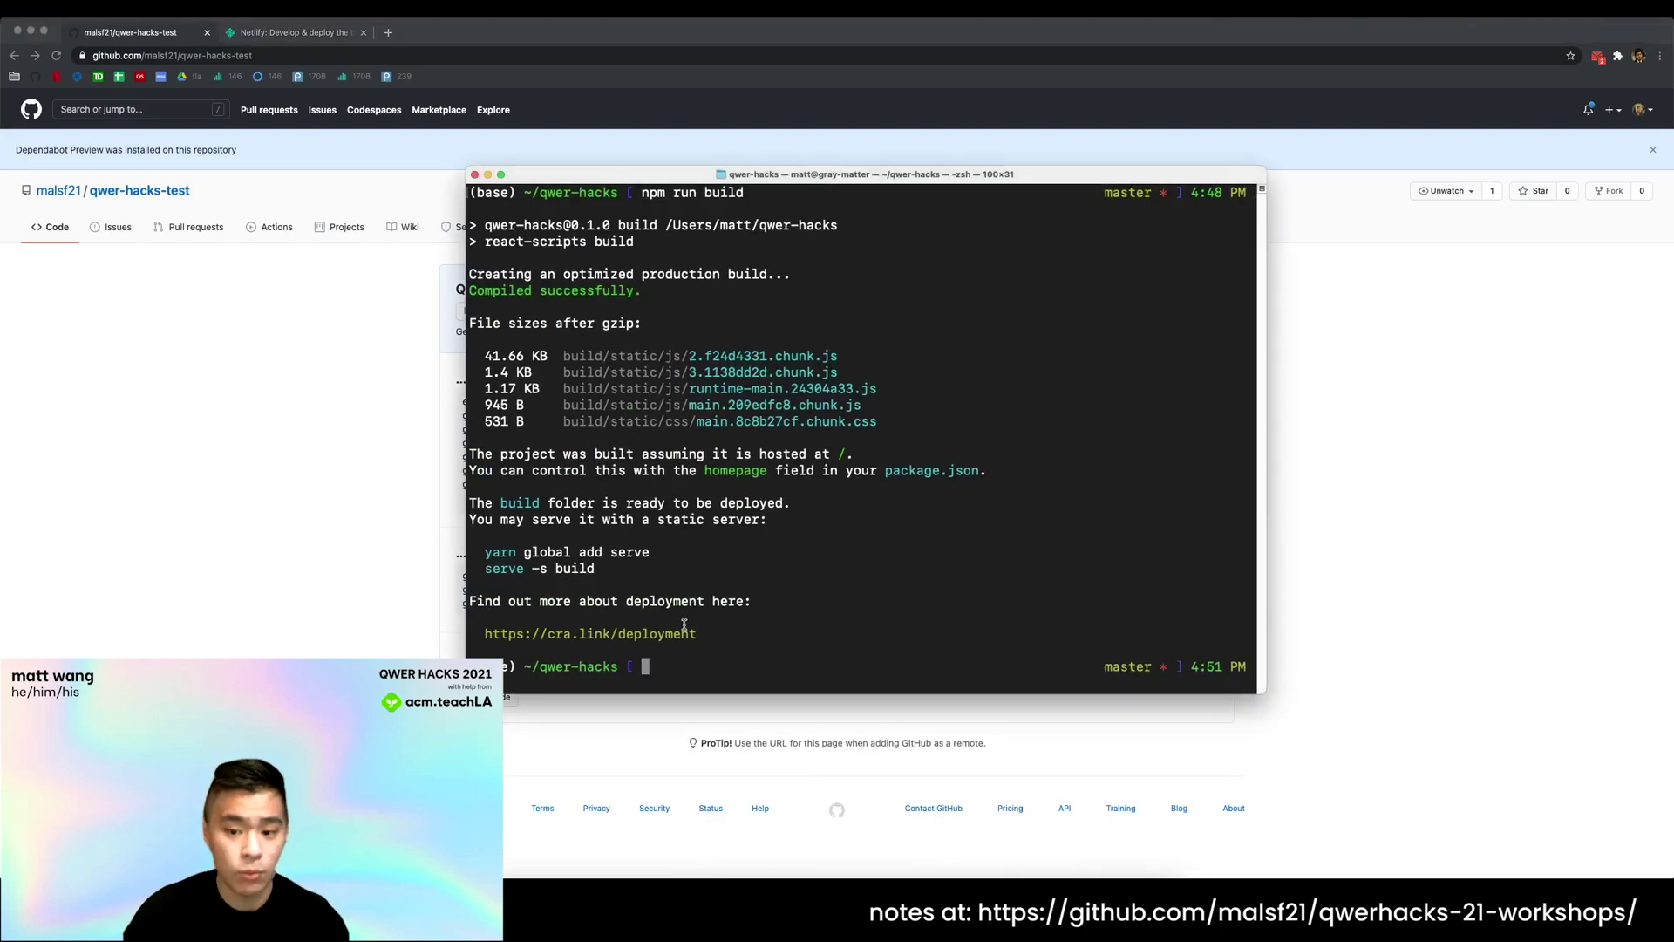
text(git)
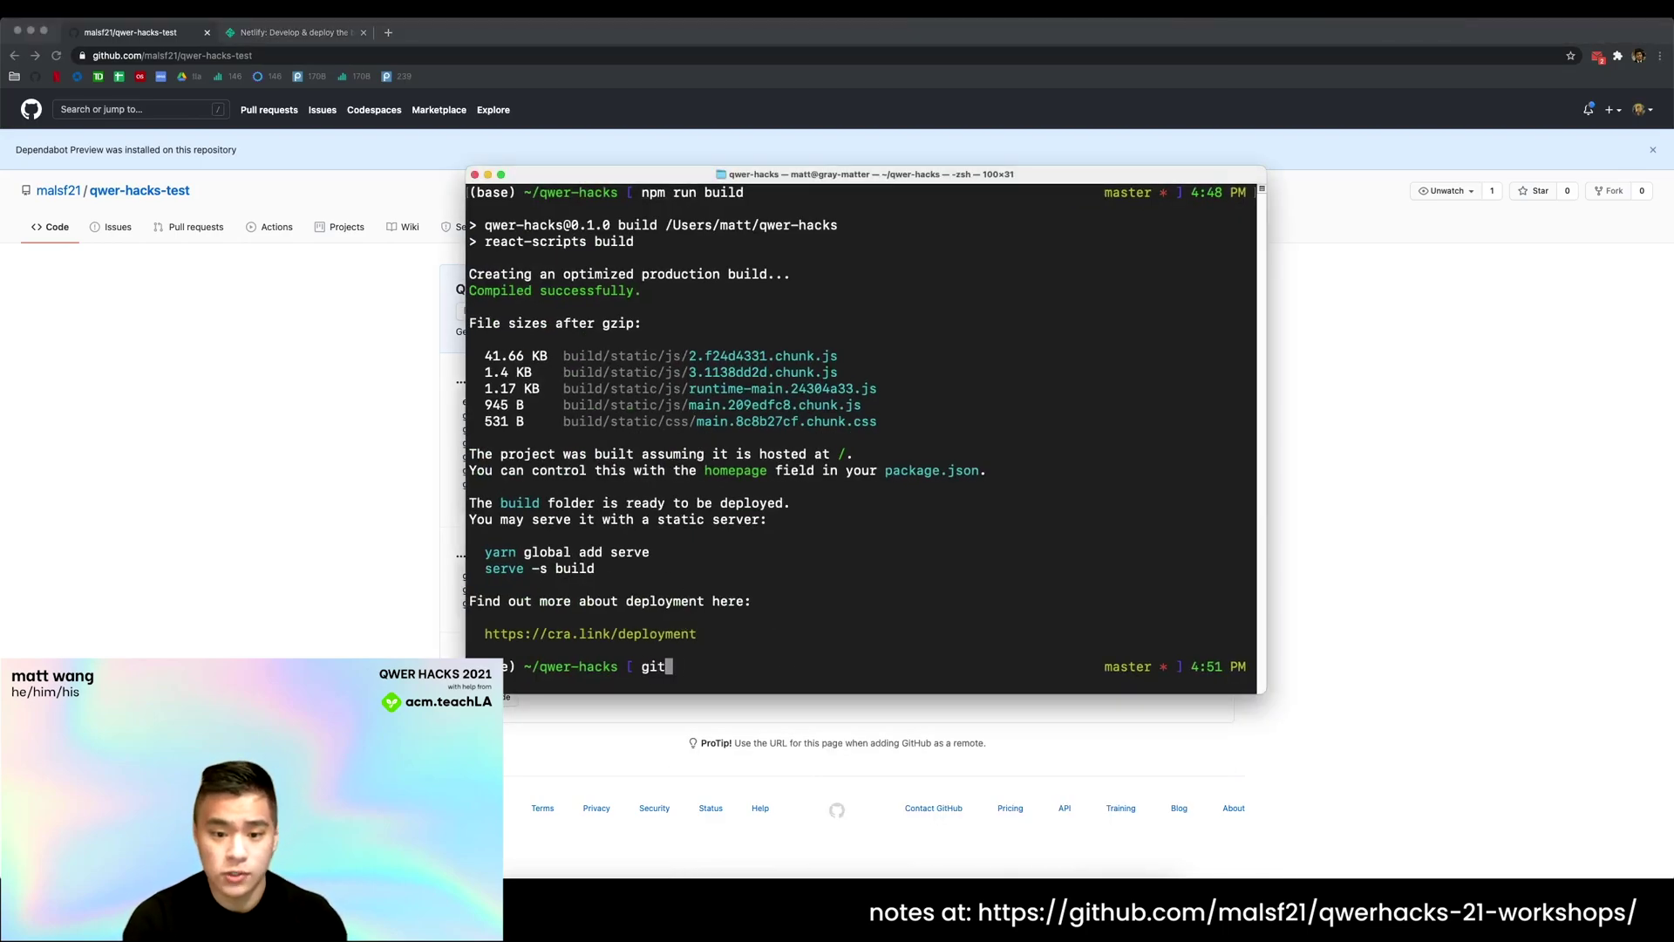
text( add .)
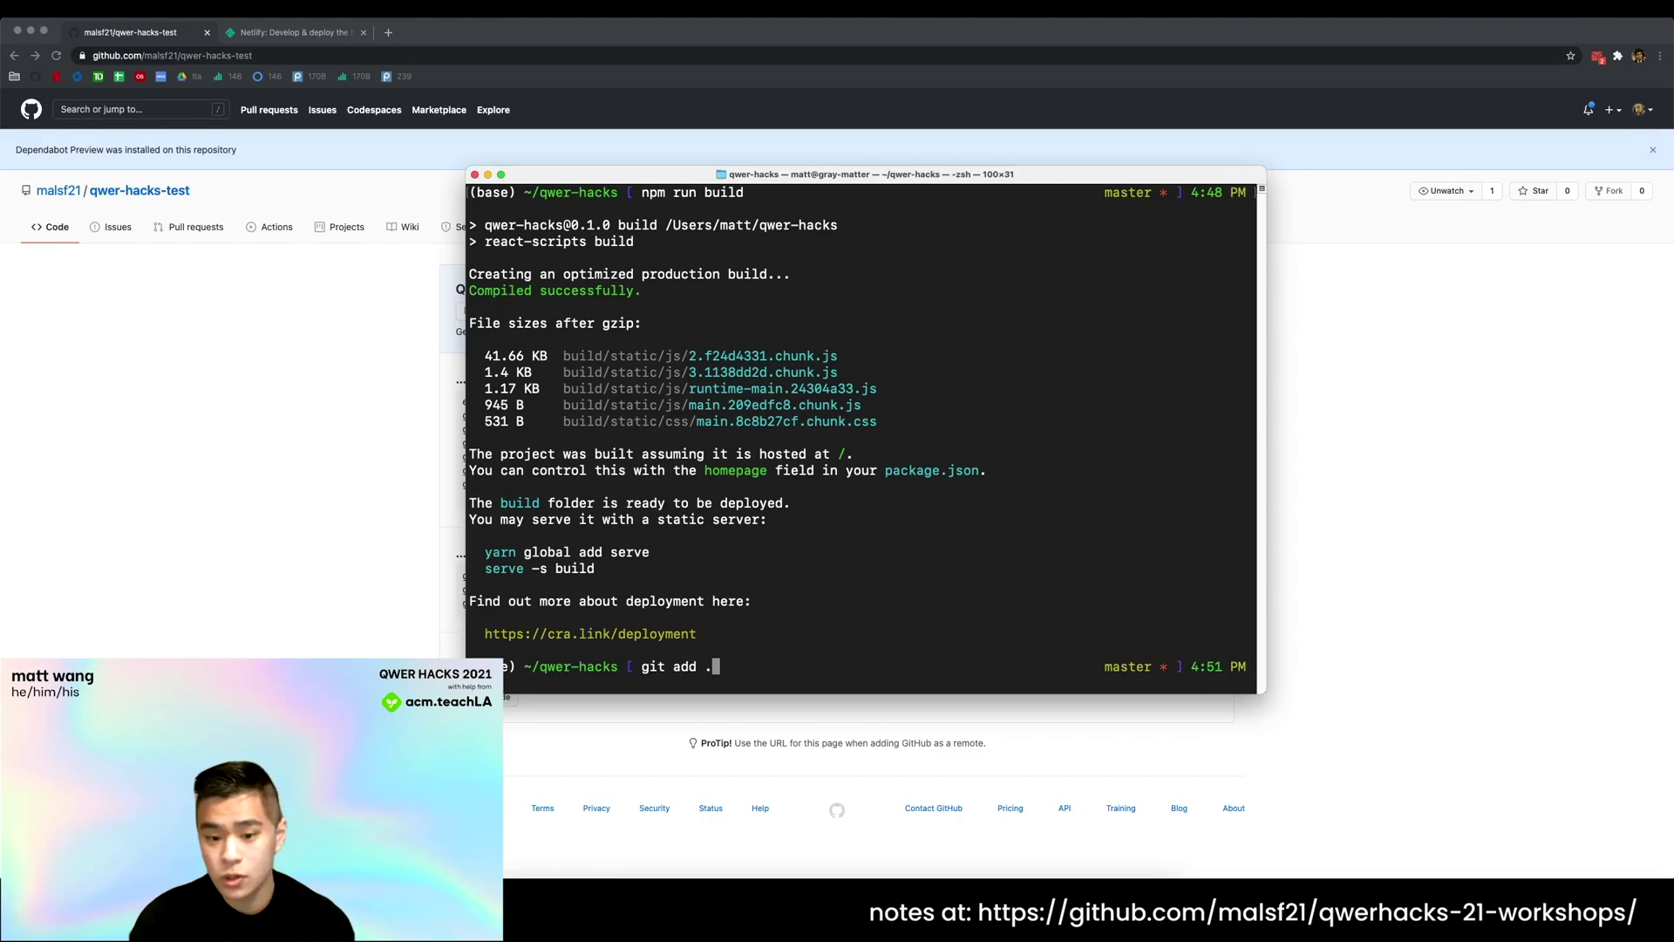
key(Return)
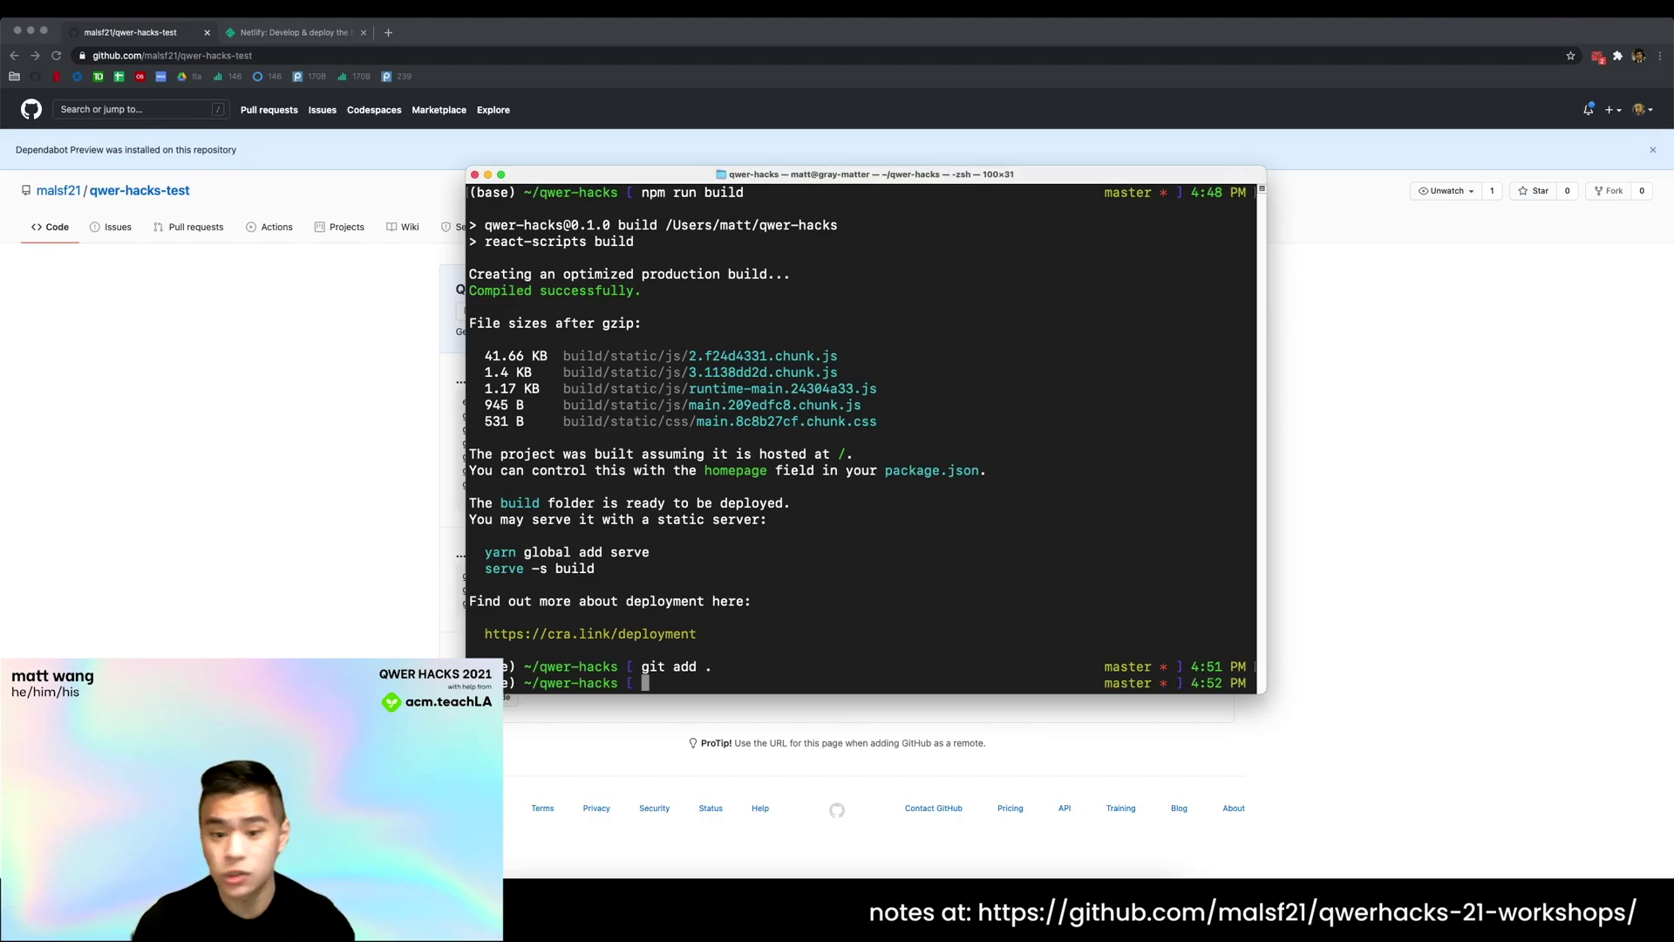
Step: Commit the staged files with the message "finishing workshop! " and enter the OpenPGP key passphrase to sign the commit
text(gi)
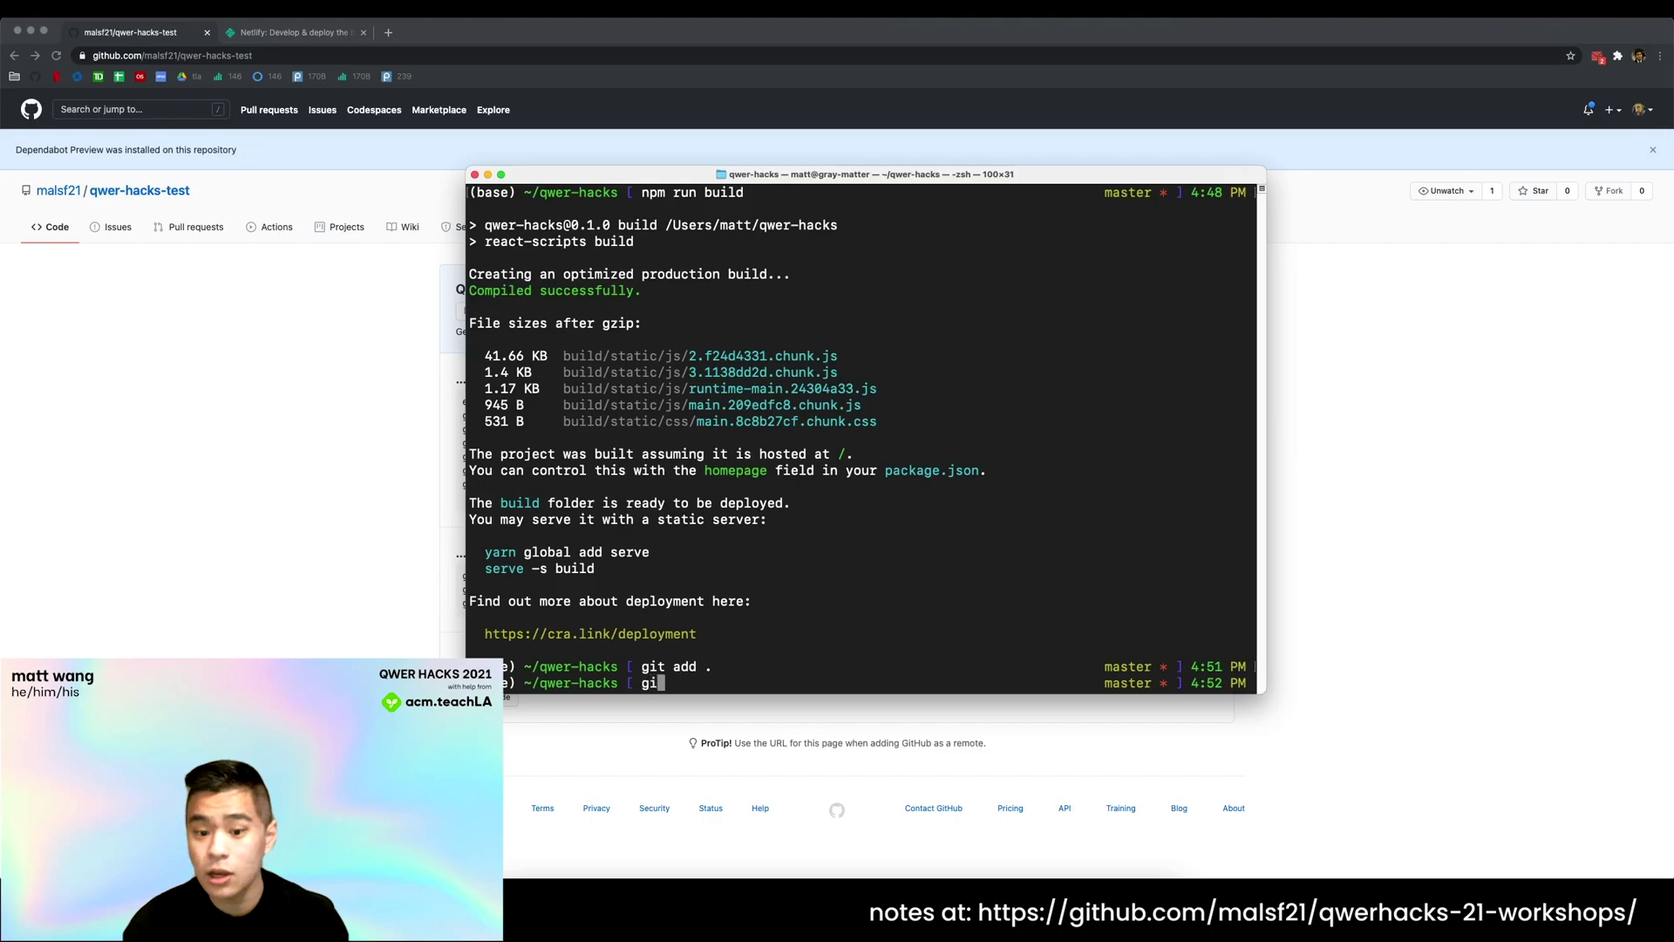
text(t commit -m ")
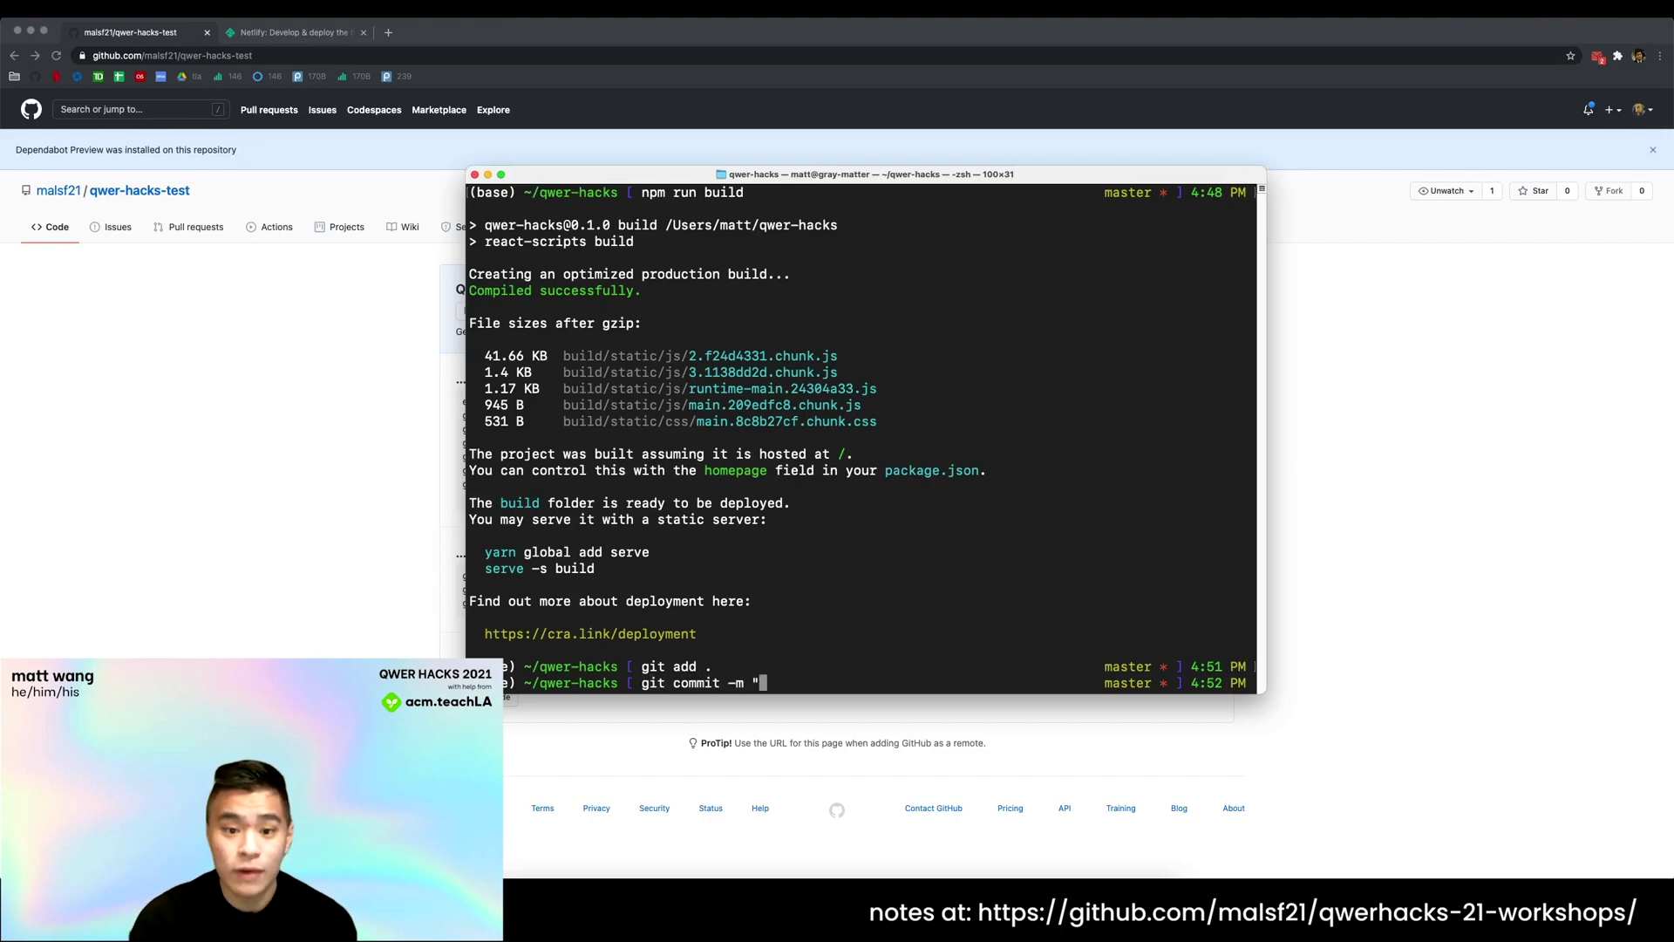
text(finishing workshop! ")
key(Return)
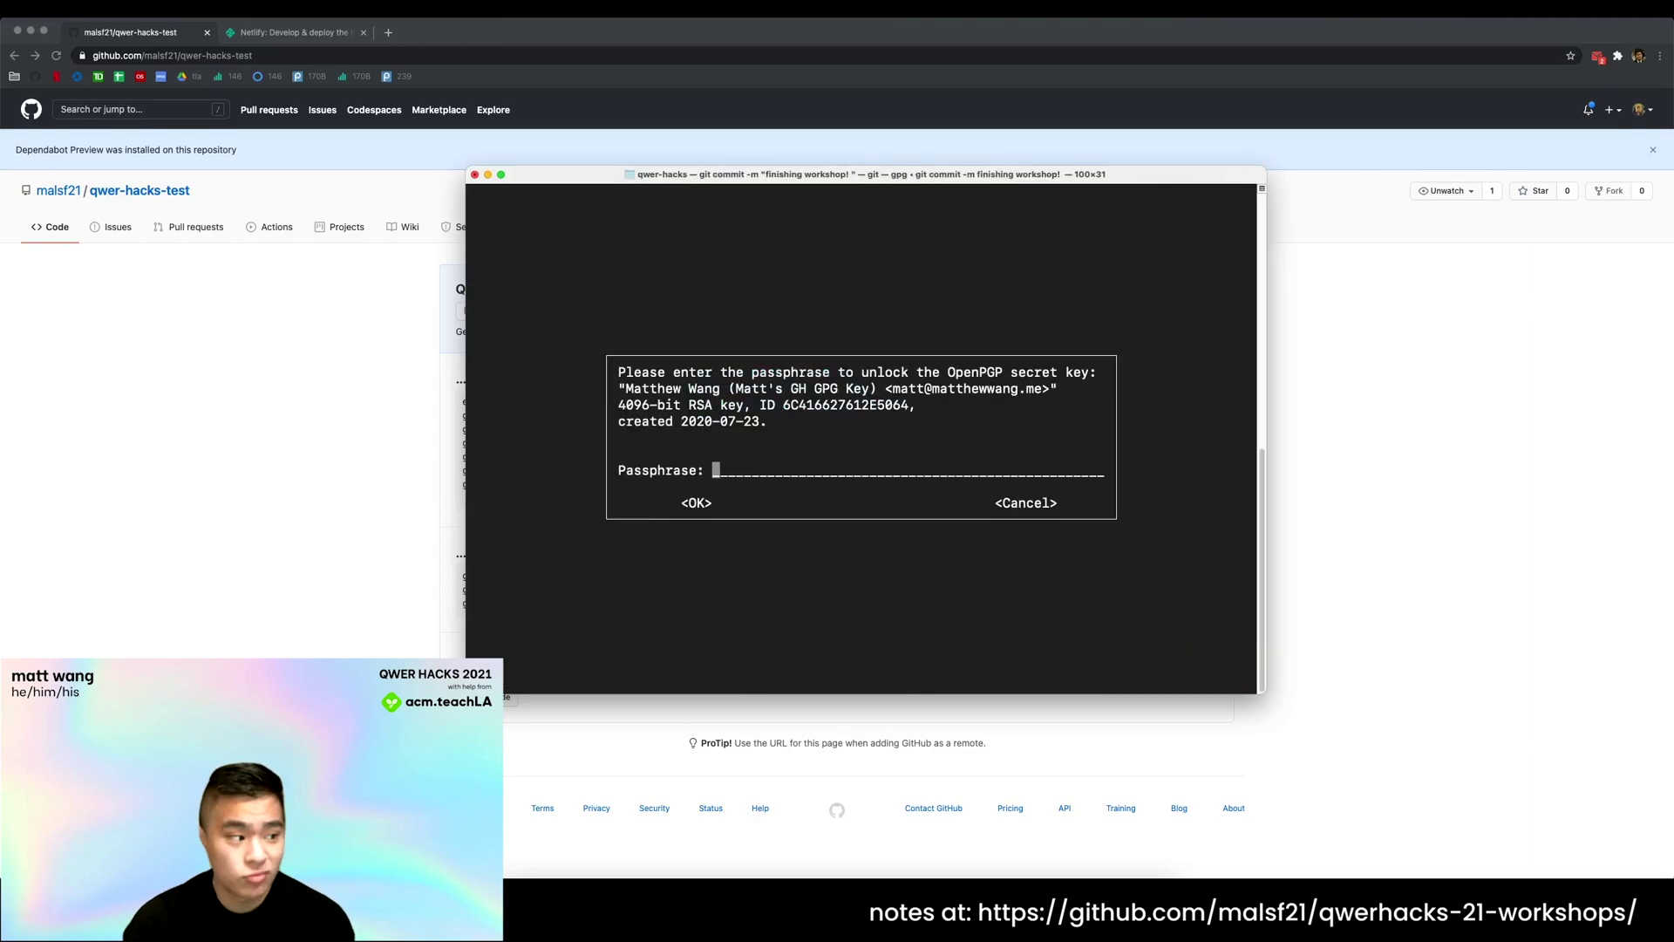
text(*************)
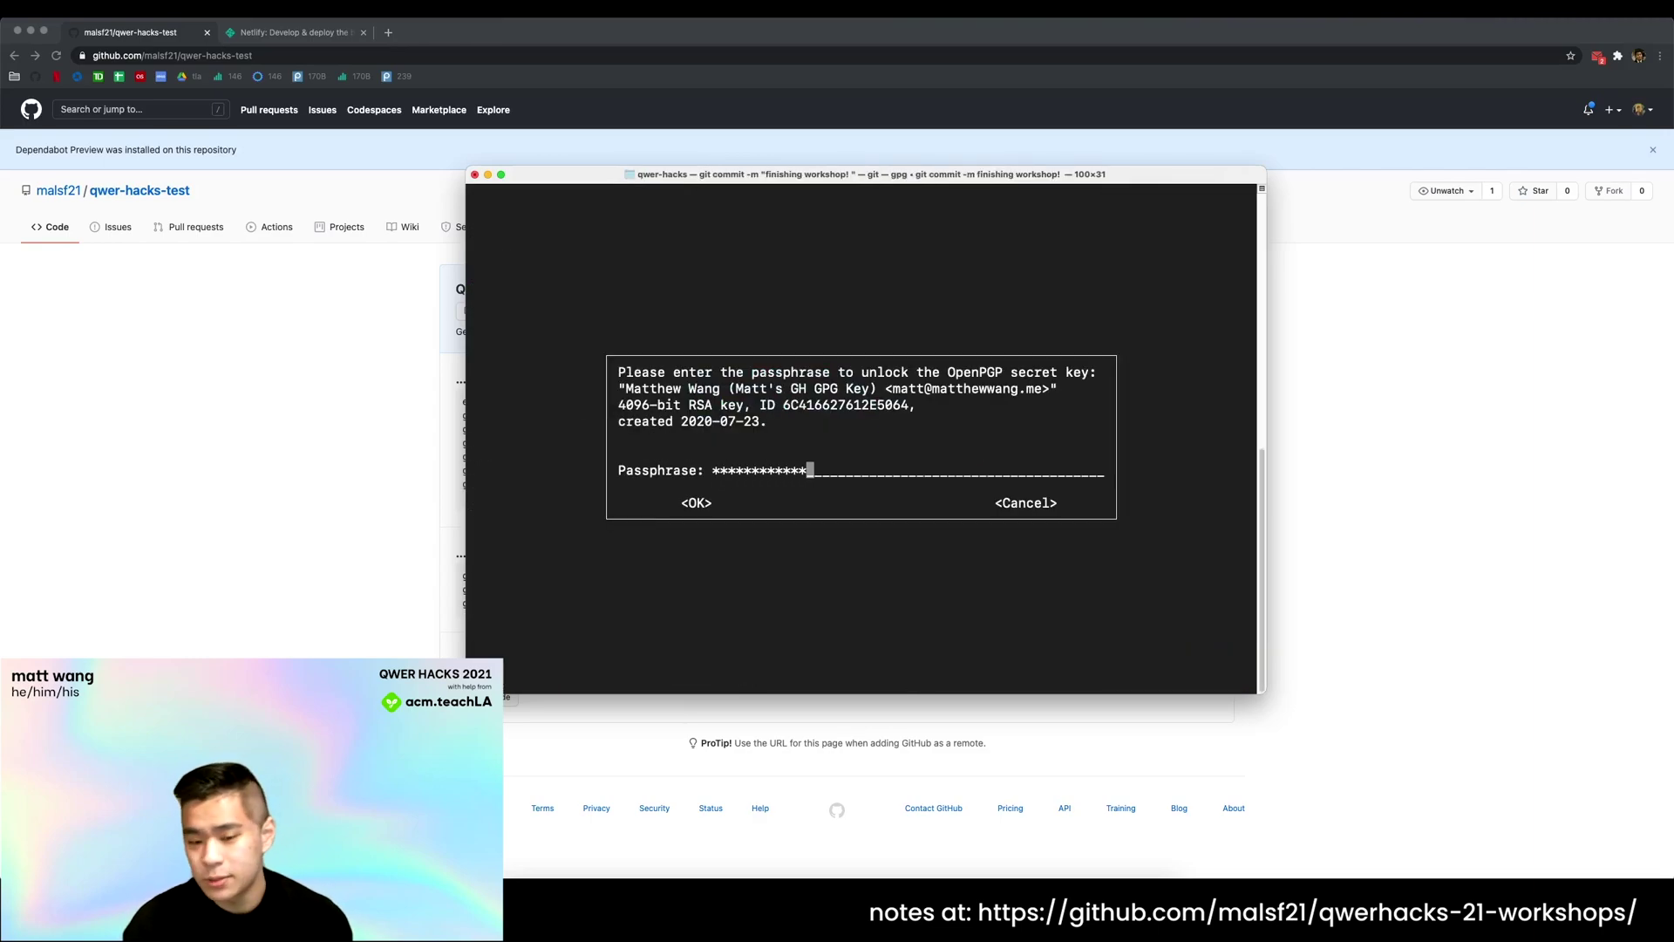
key(Return)
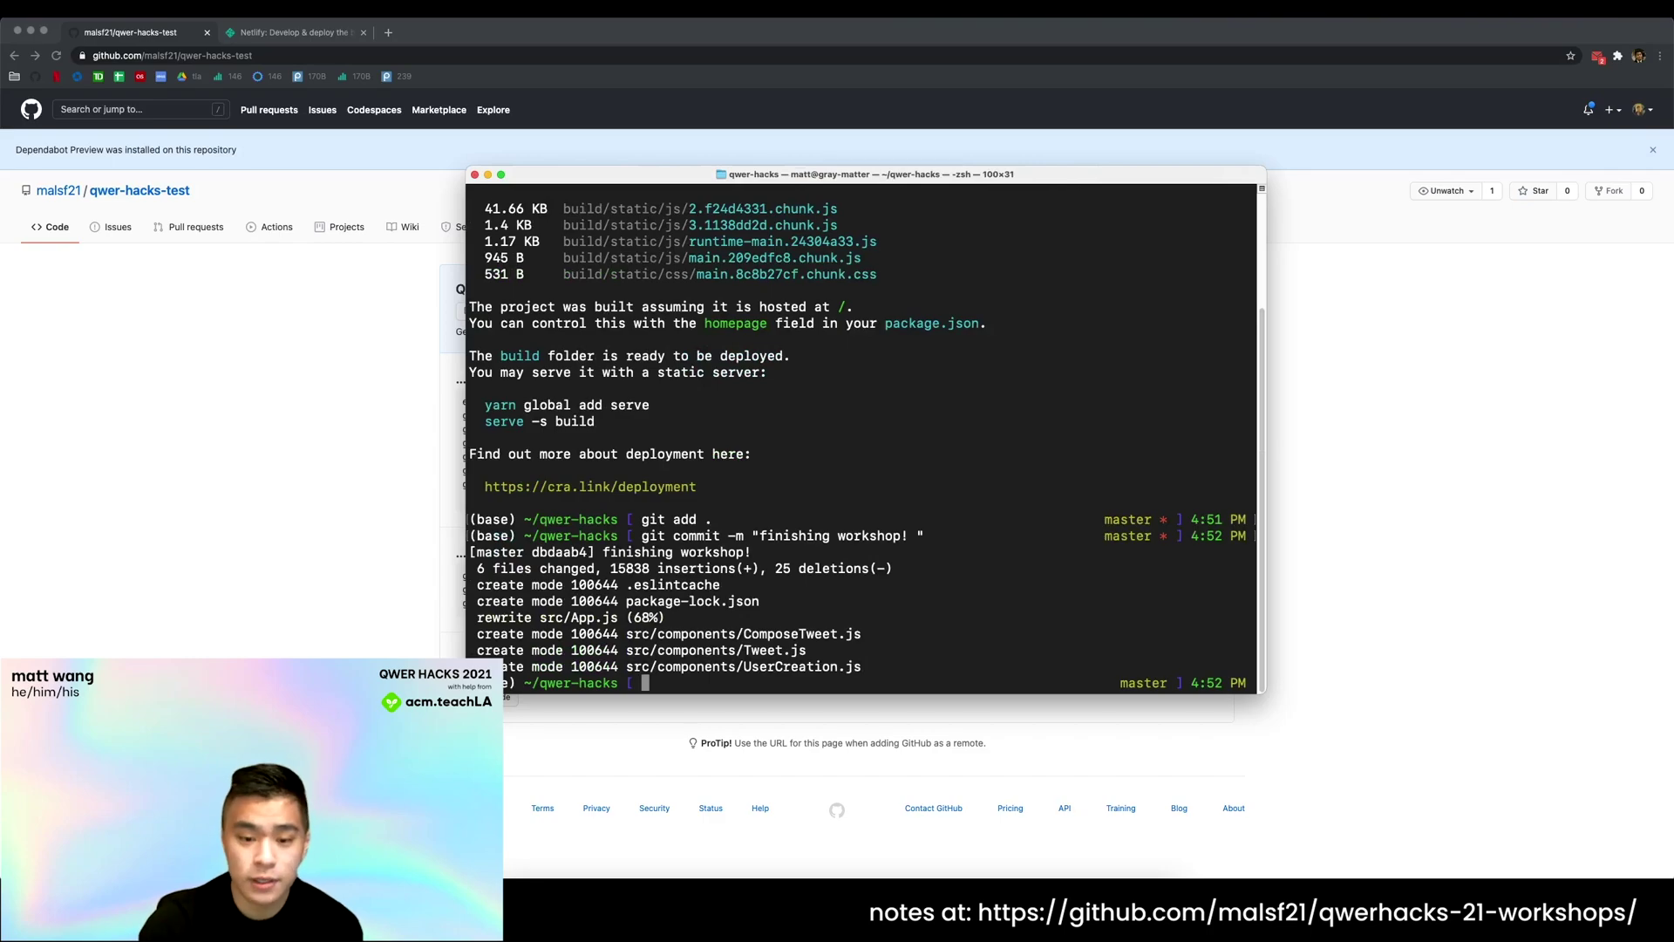
Step: Copy GitHub's commands for pushing an existing repository and run them in the terminal to push the project to origin main
click(309, 605)
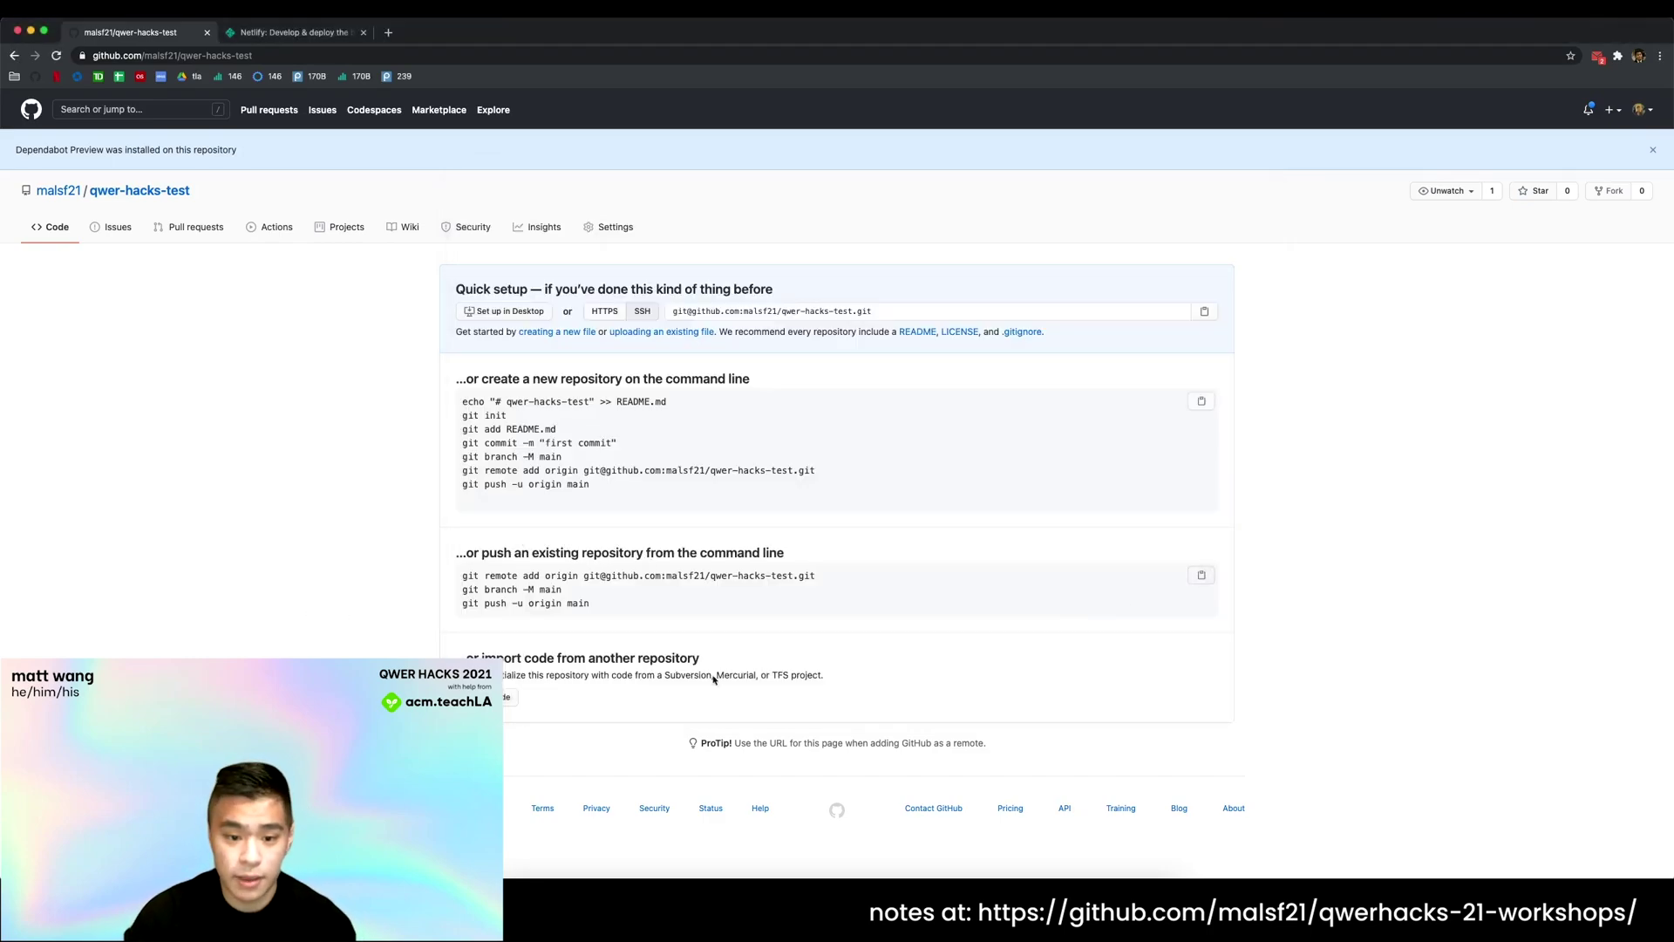
key(super+Tab)
key(super+v)
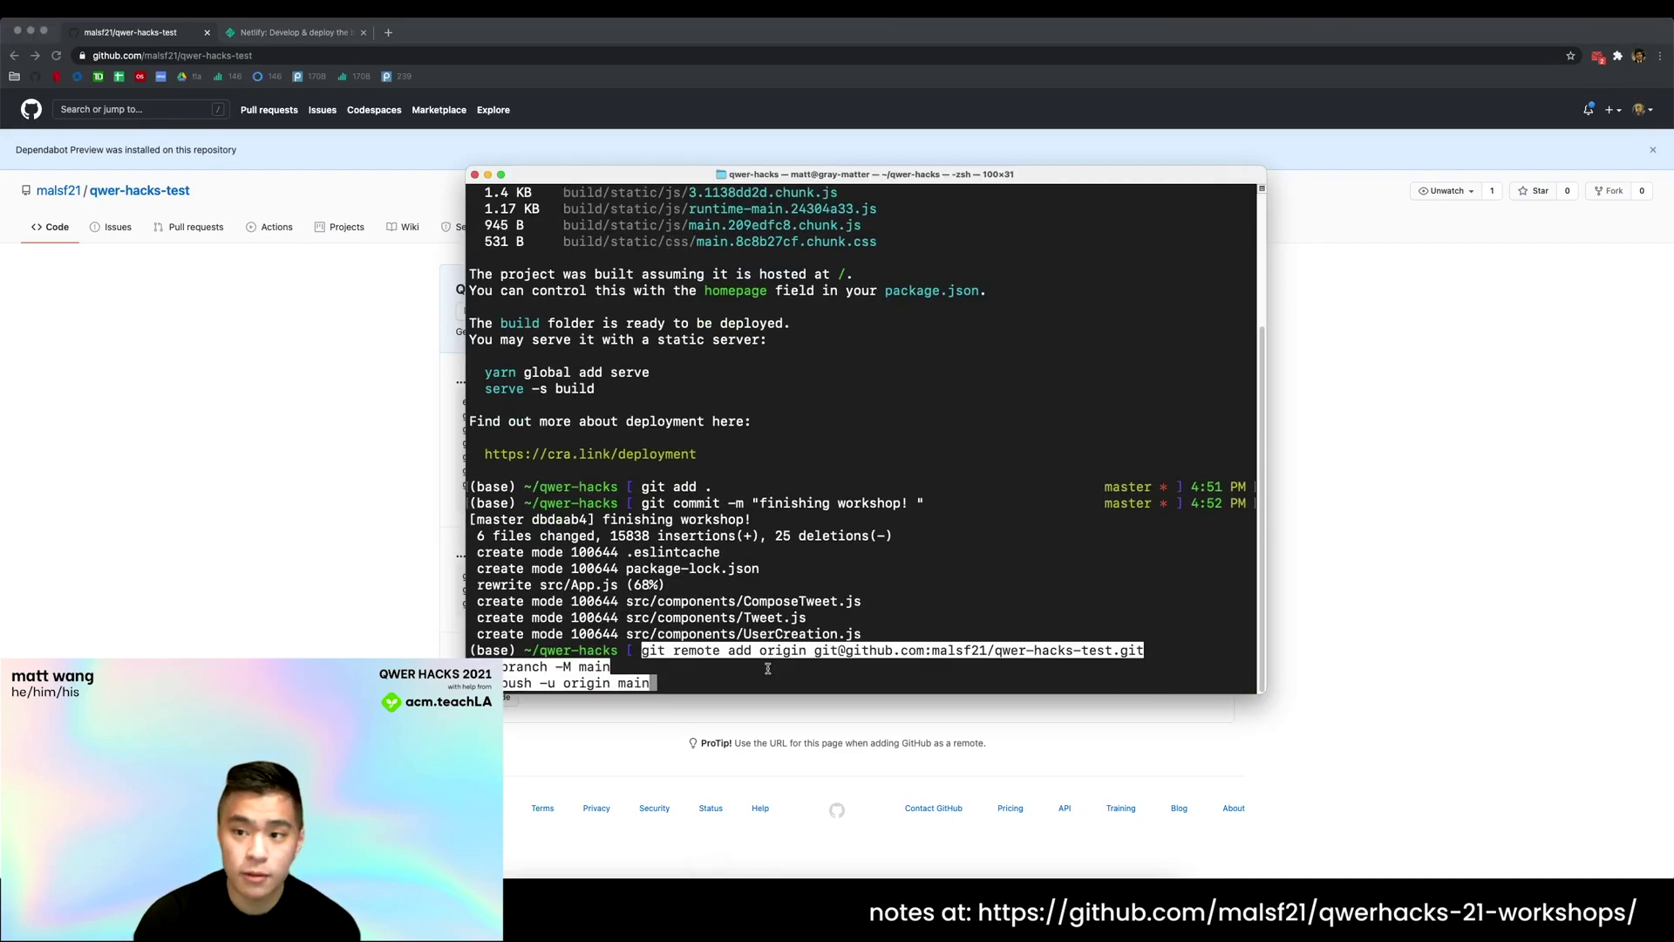
key(Return)
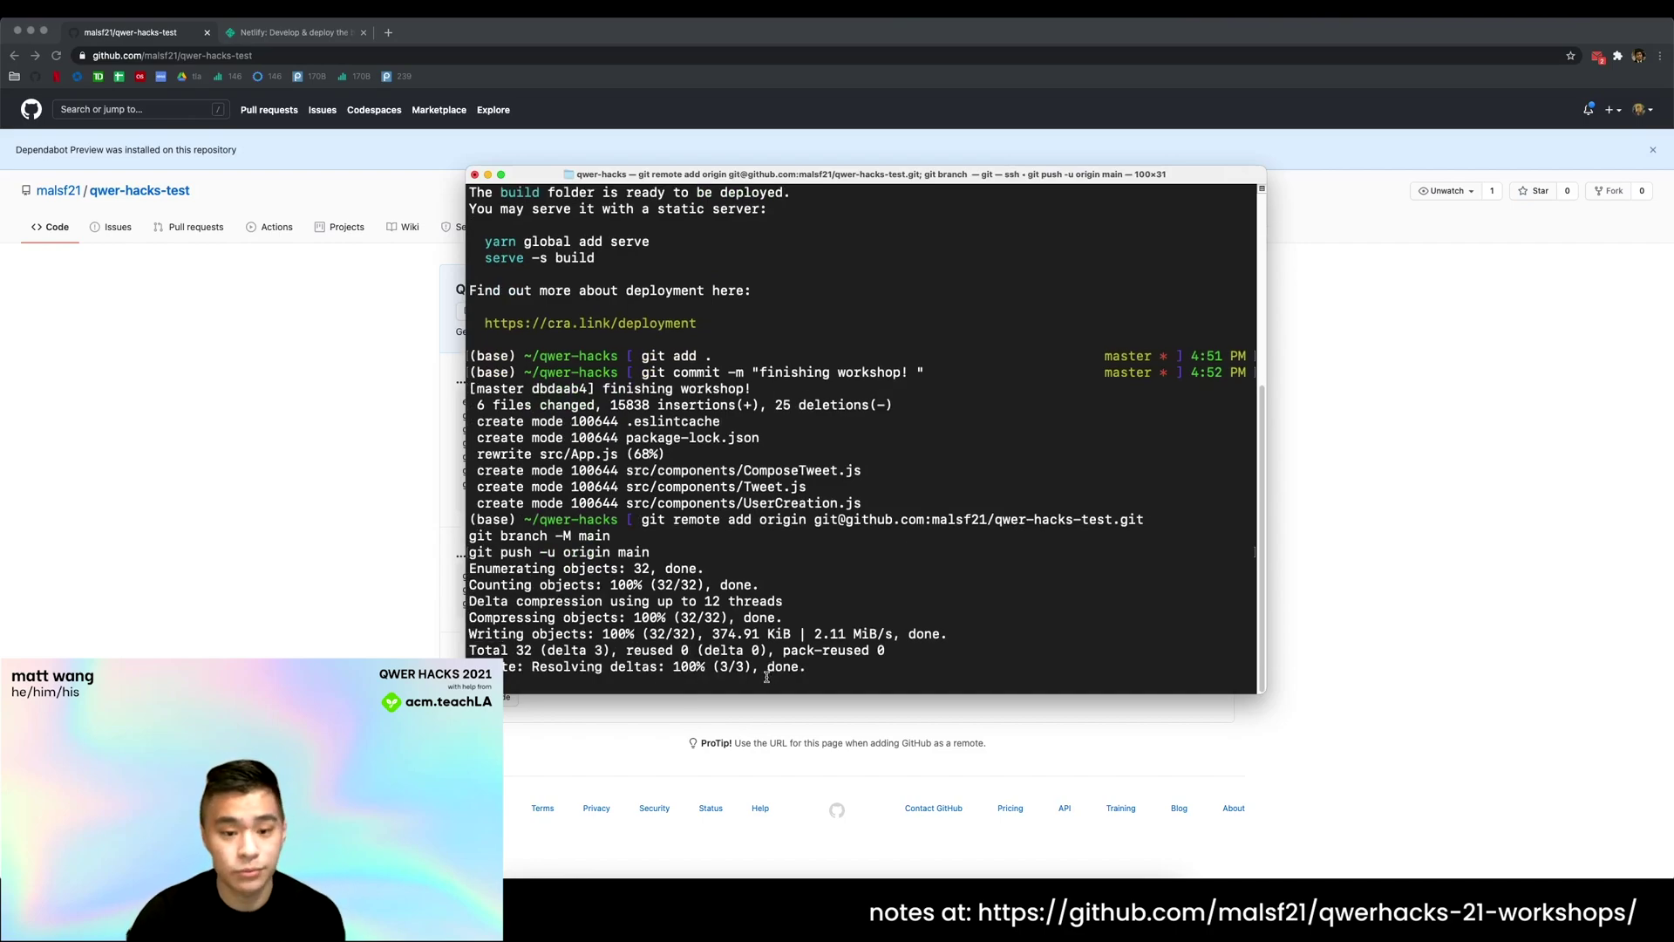
key(cmd+h)
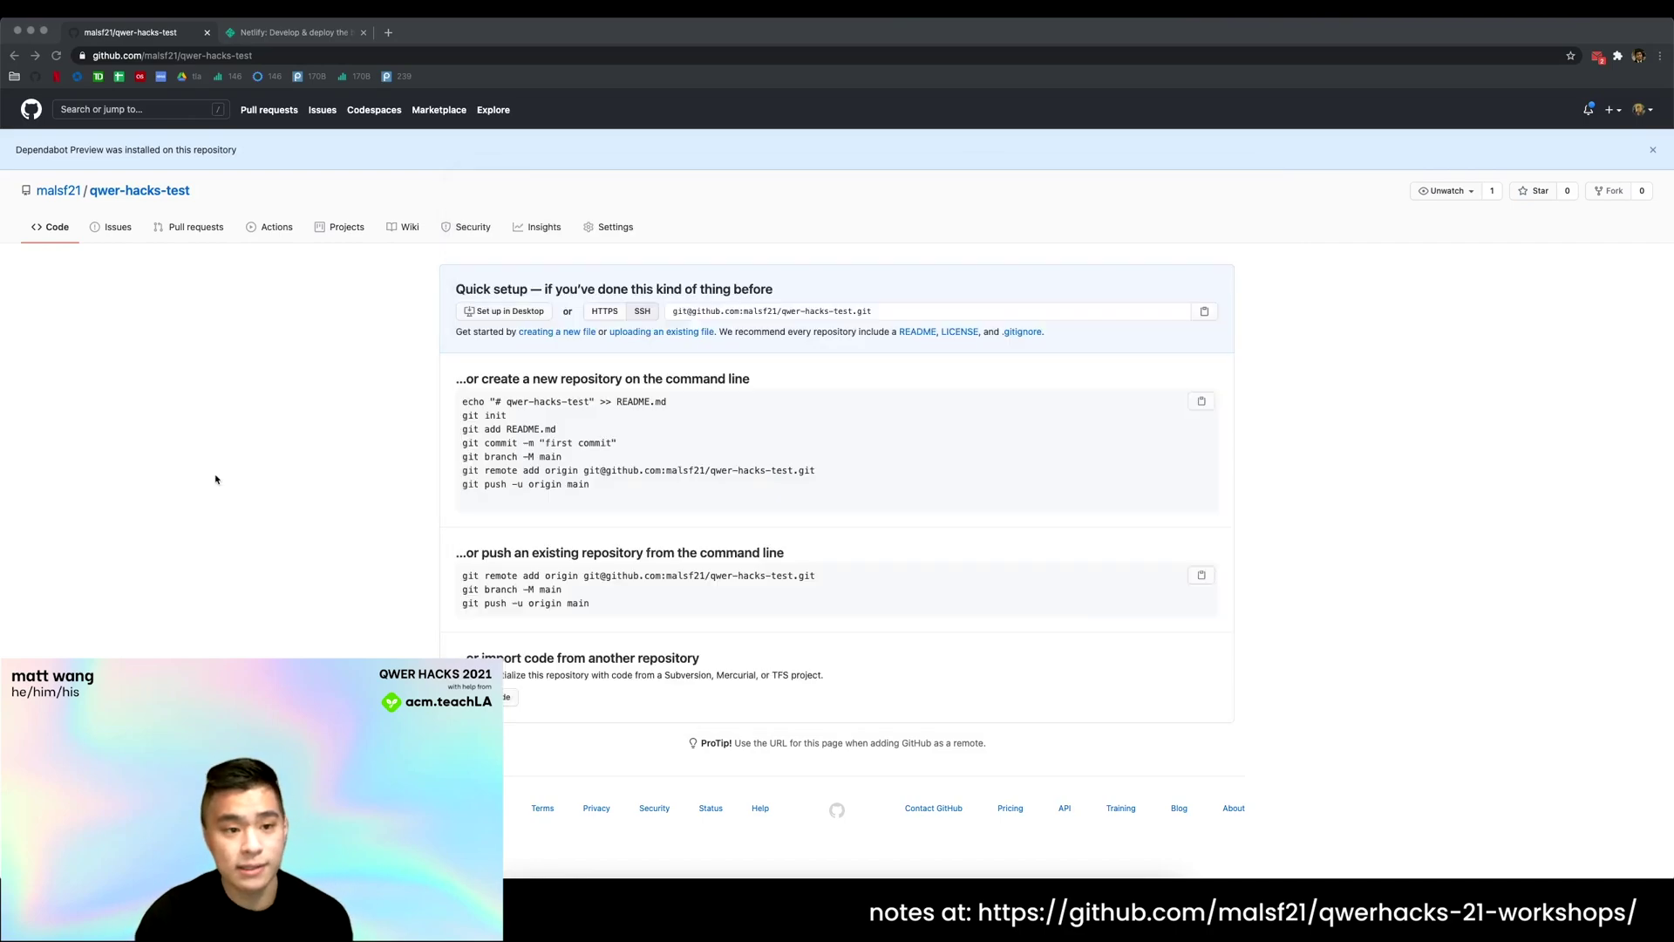
Step: Reload the qwer-hacks-test repository page and examine the pushed code in src/App.js
click(55, 55)
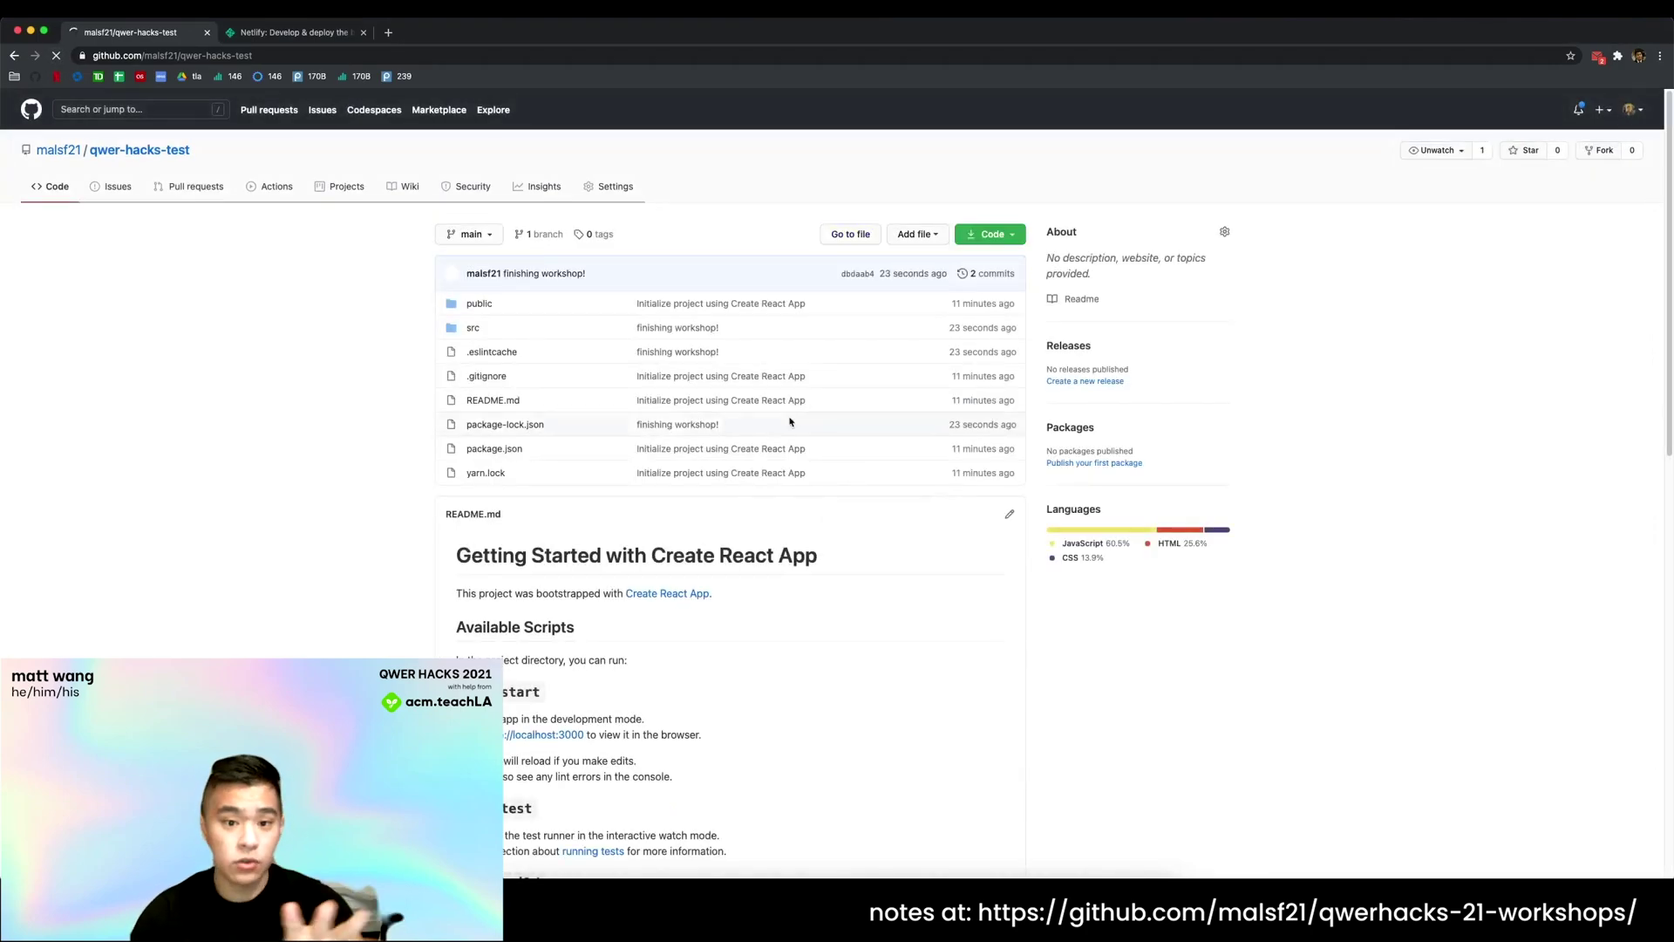
click(473, 330)
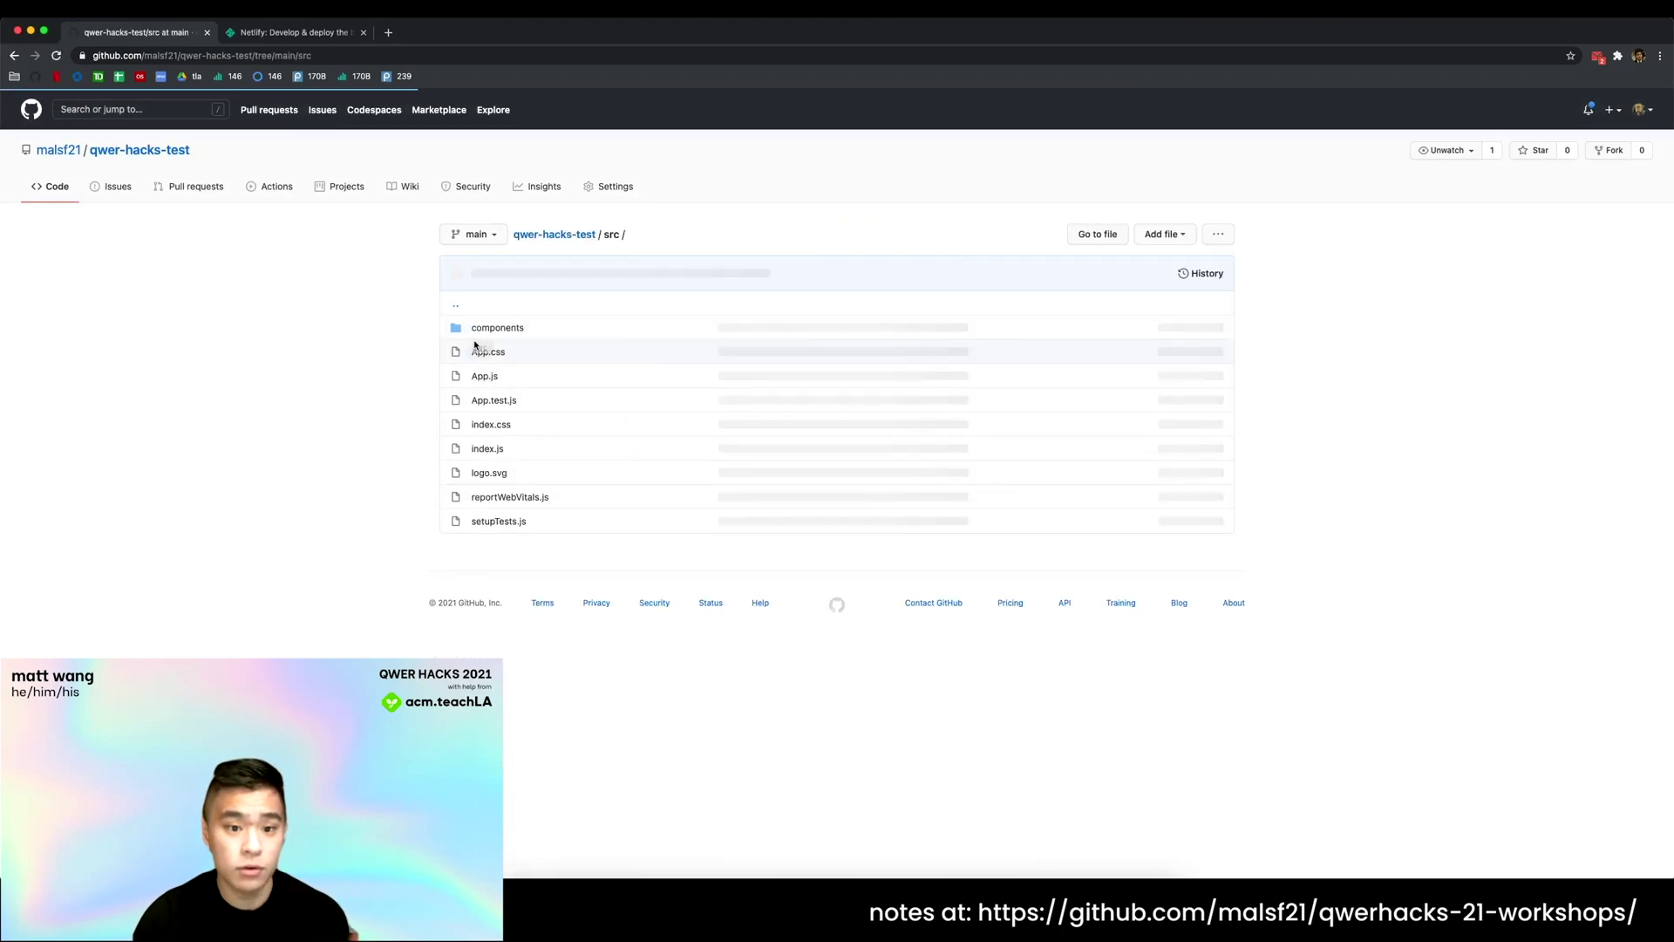
click(485, 376)
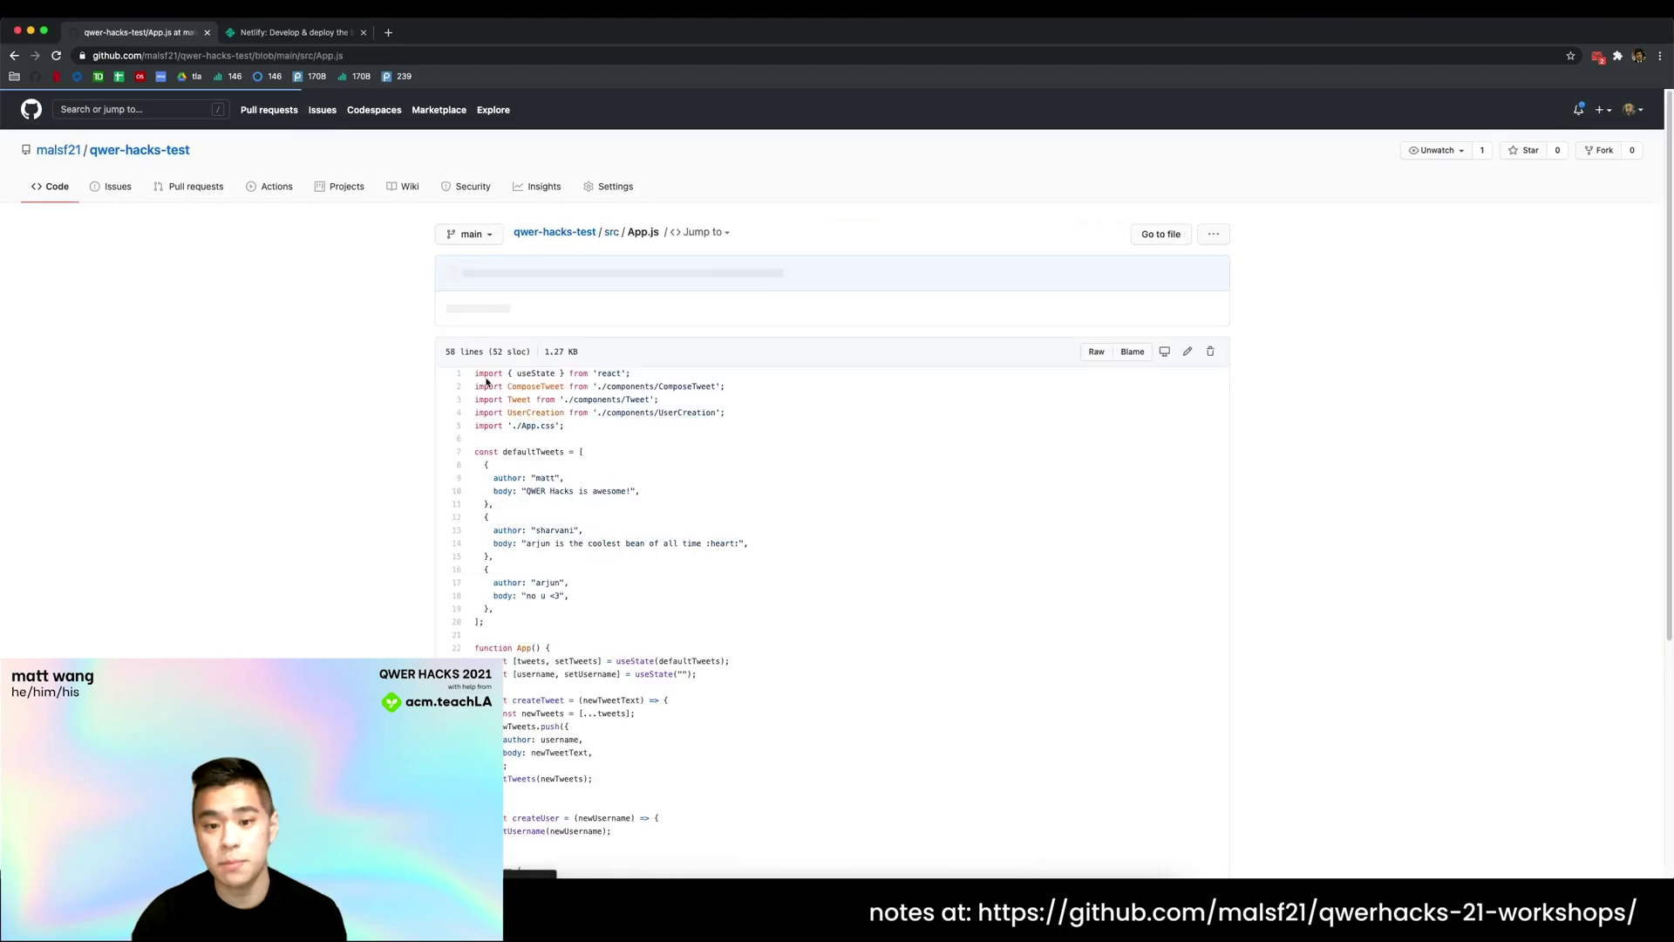
scroll(486, 381, down, 3)
drag(476, 175, 698, 415)
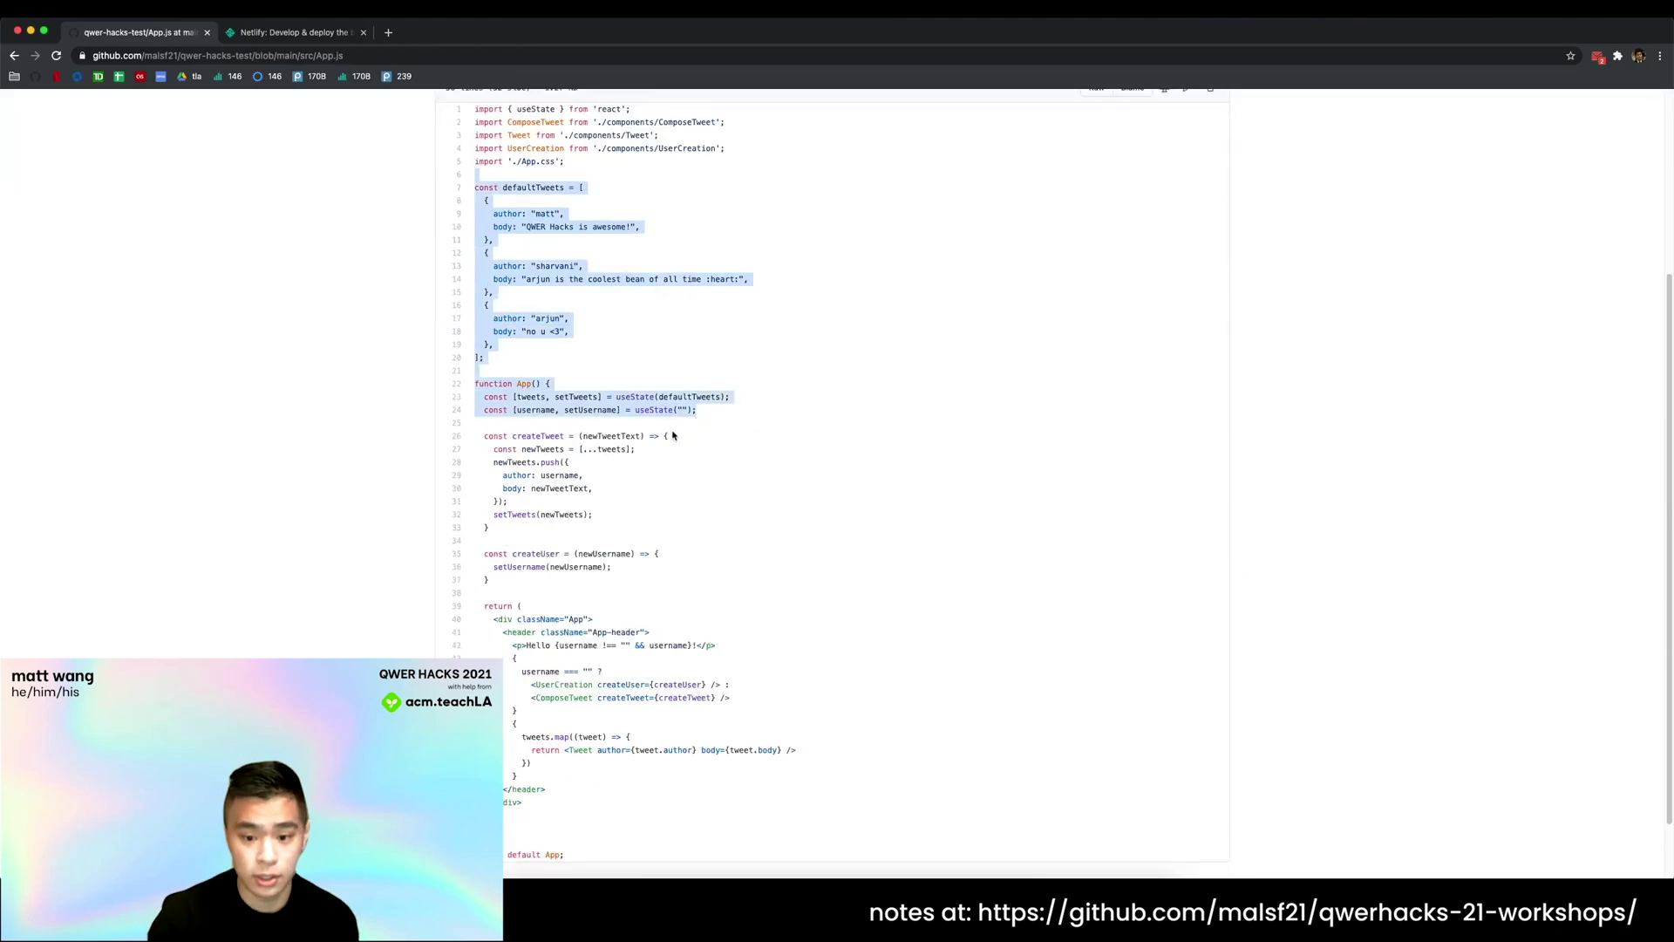
scroll(806, 475, up, 3)
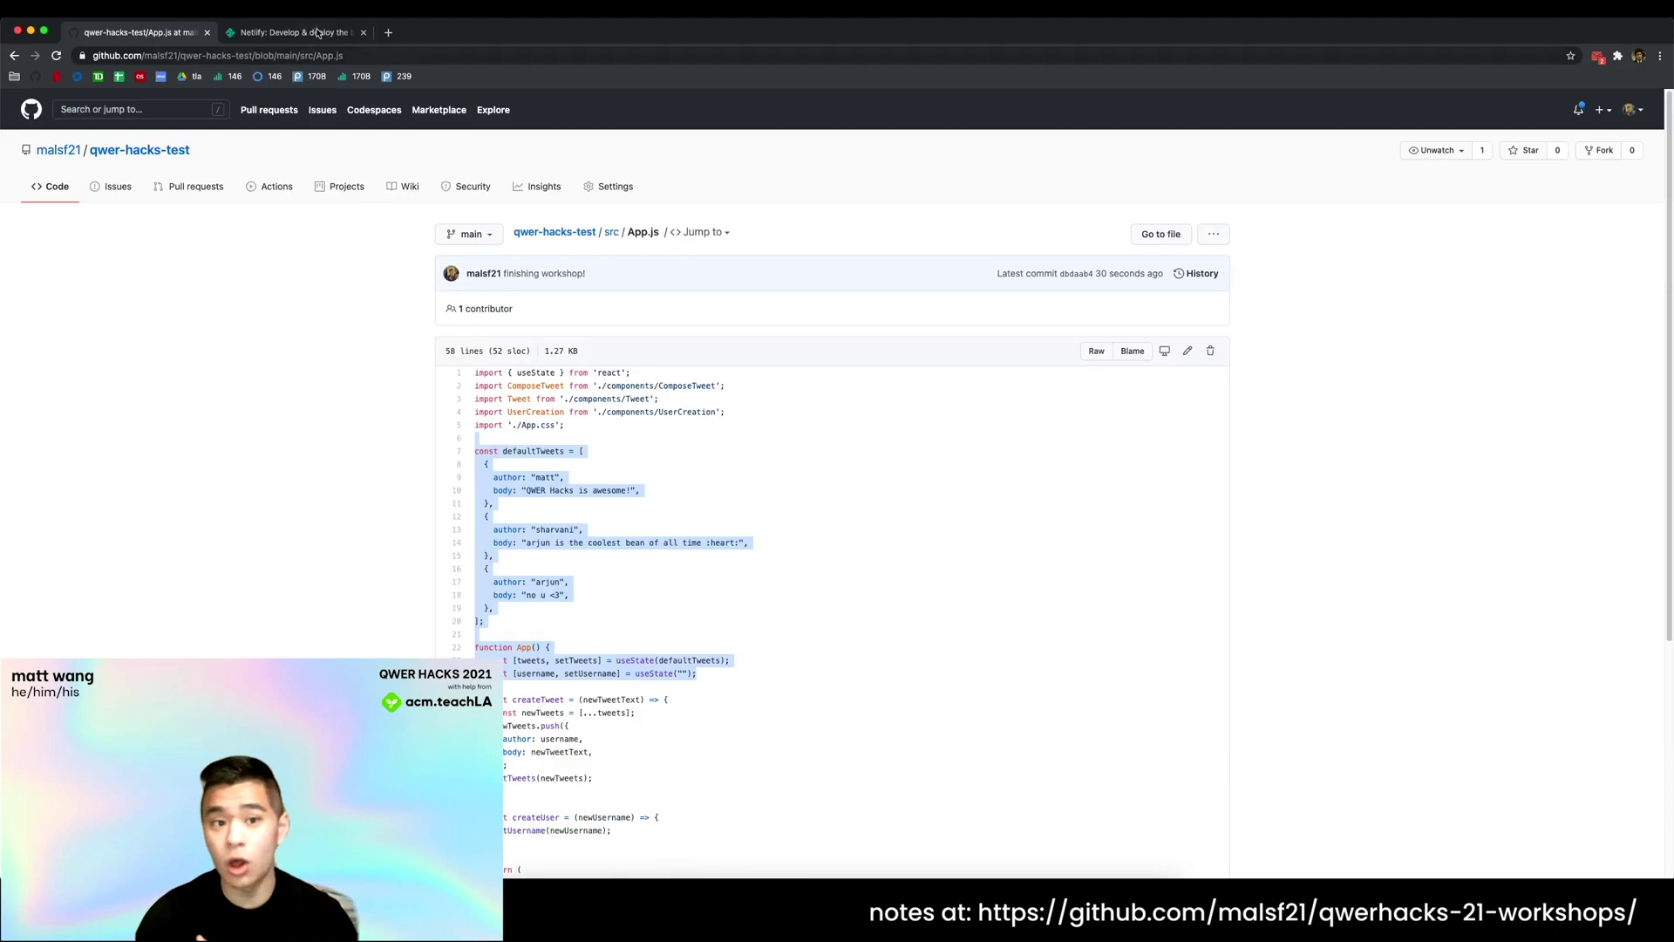
Step: Switch to Netlify, log in, and start a new site from Git with GitHub as the provider
click(318, 33)
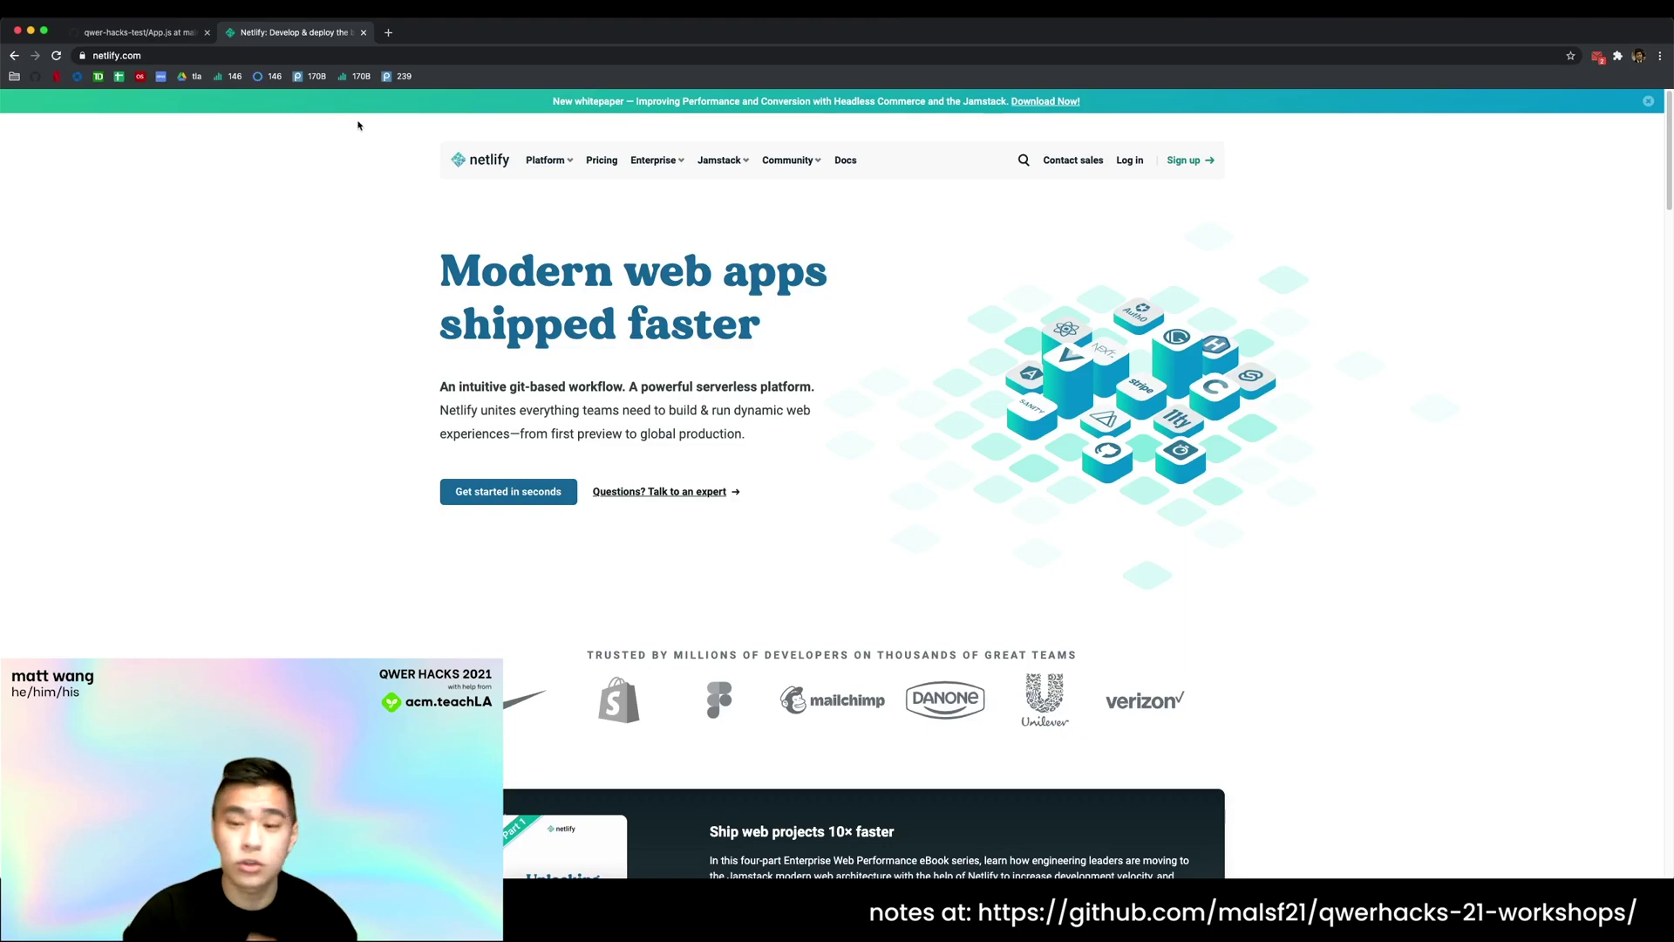
click(1125, 159)
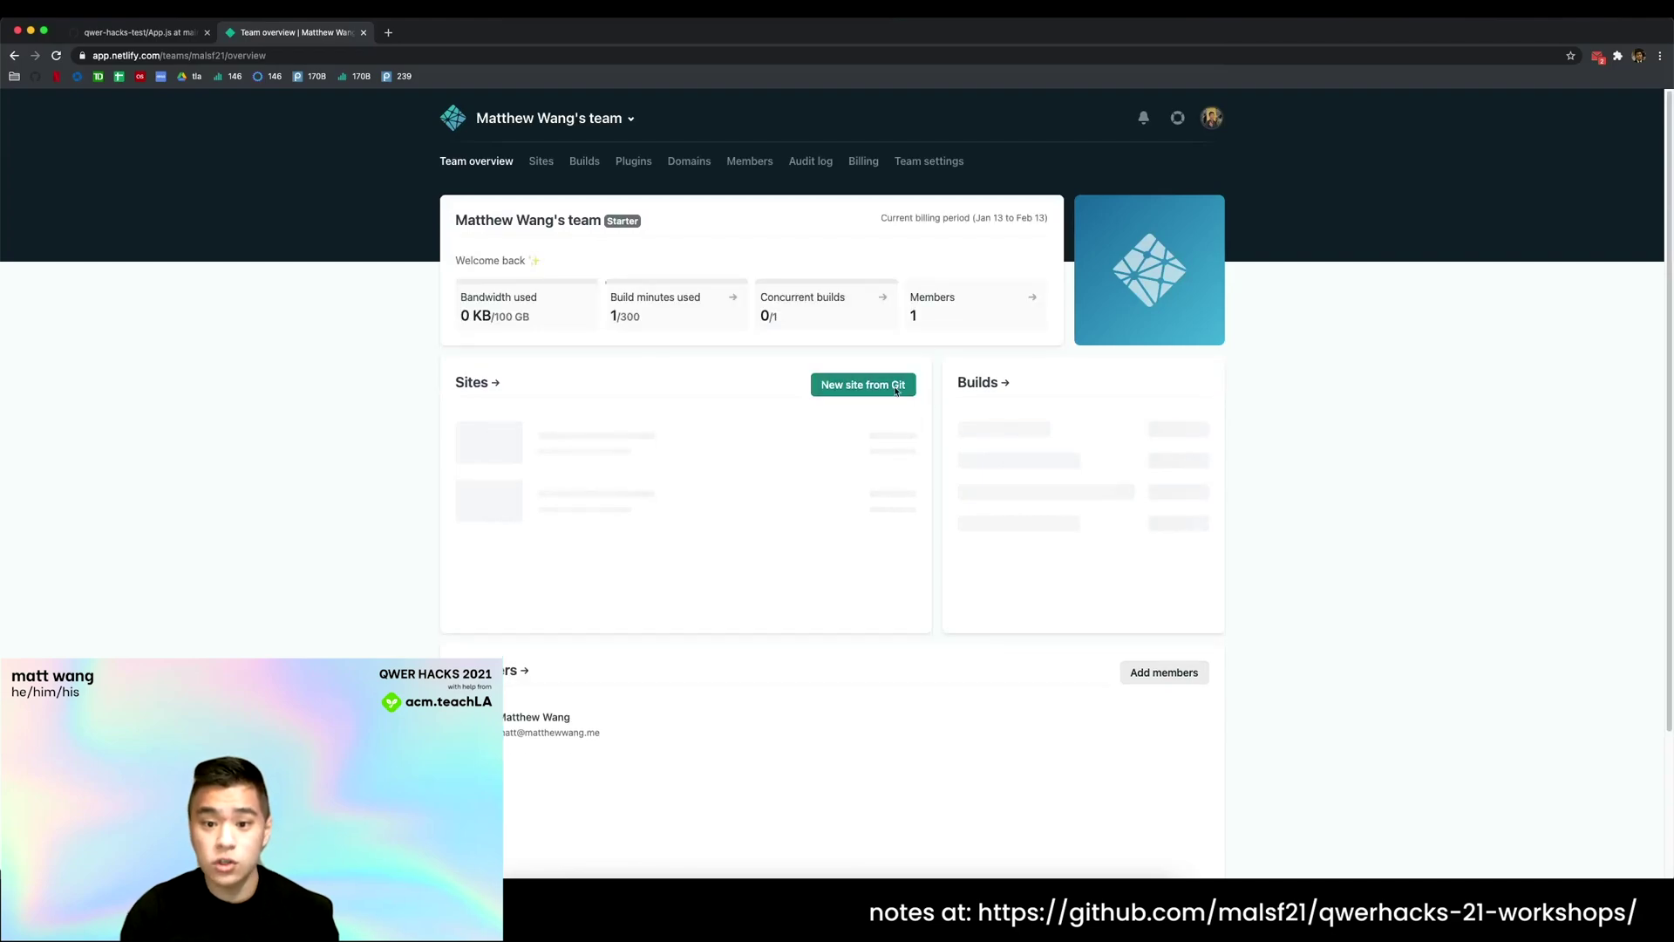
click(873, 389)
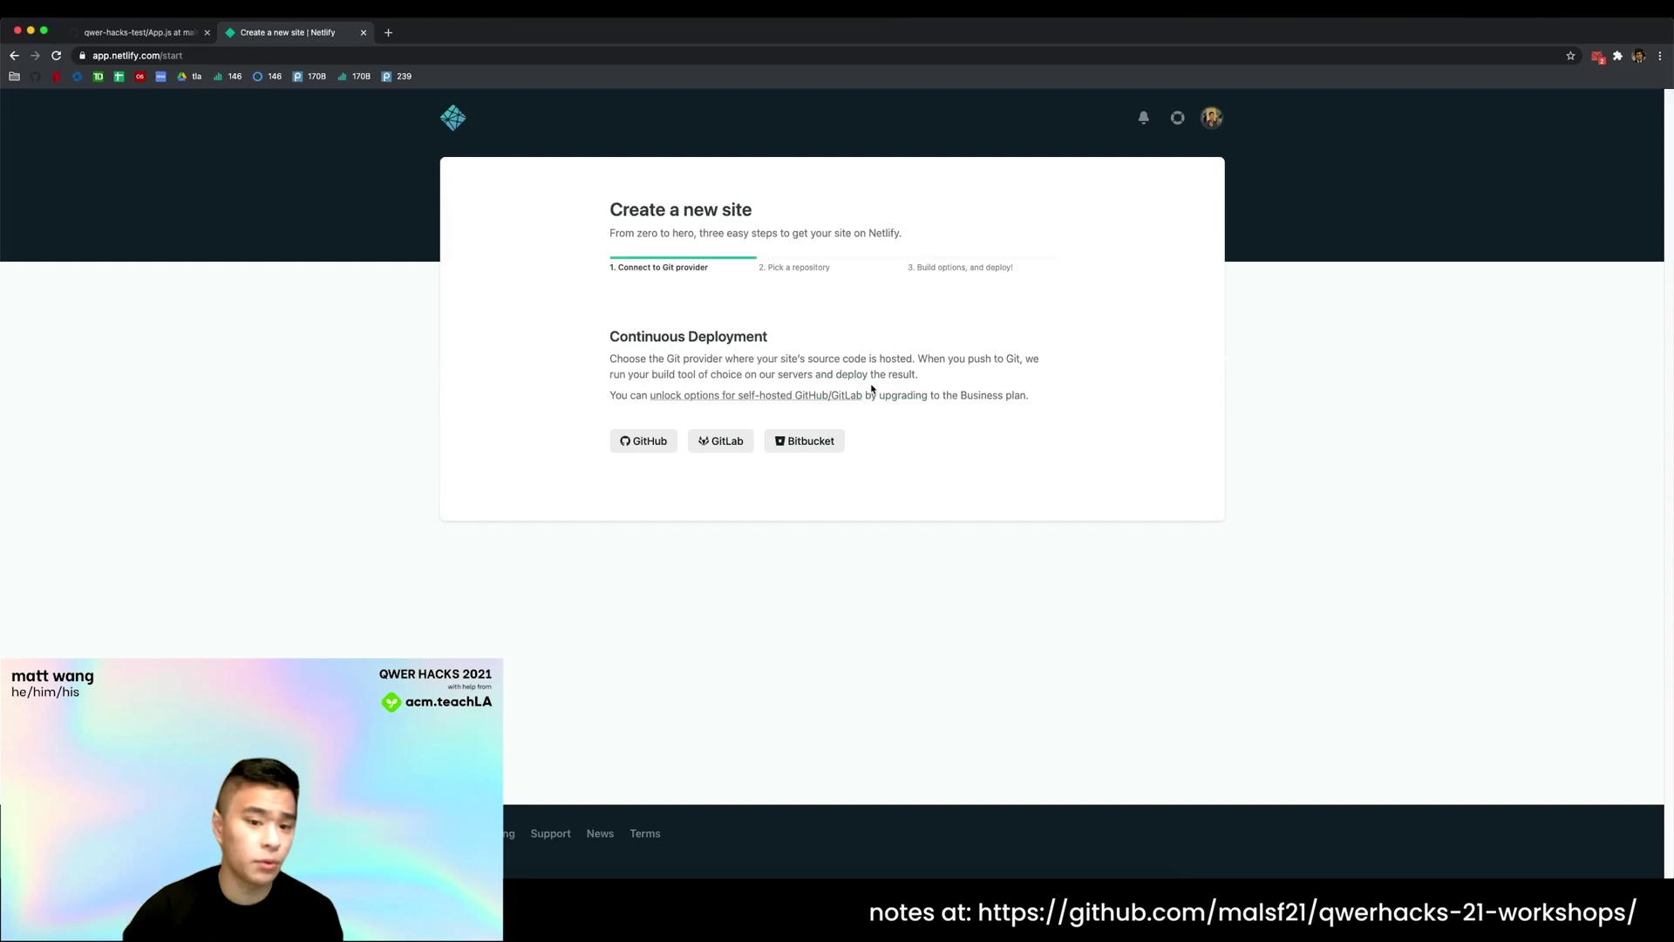
click(647, 451)
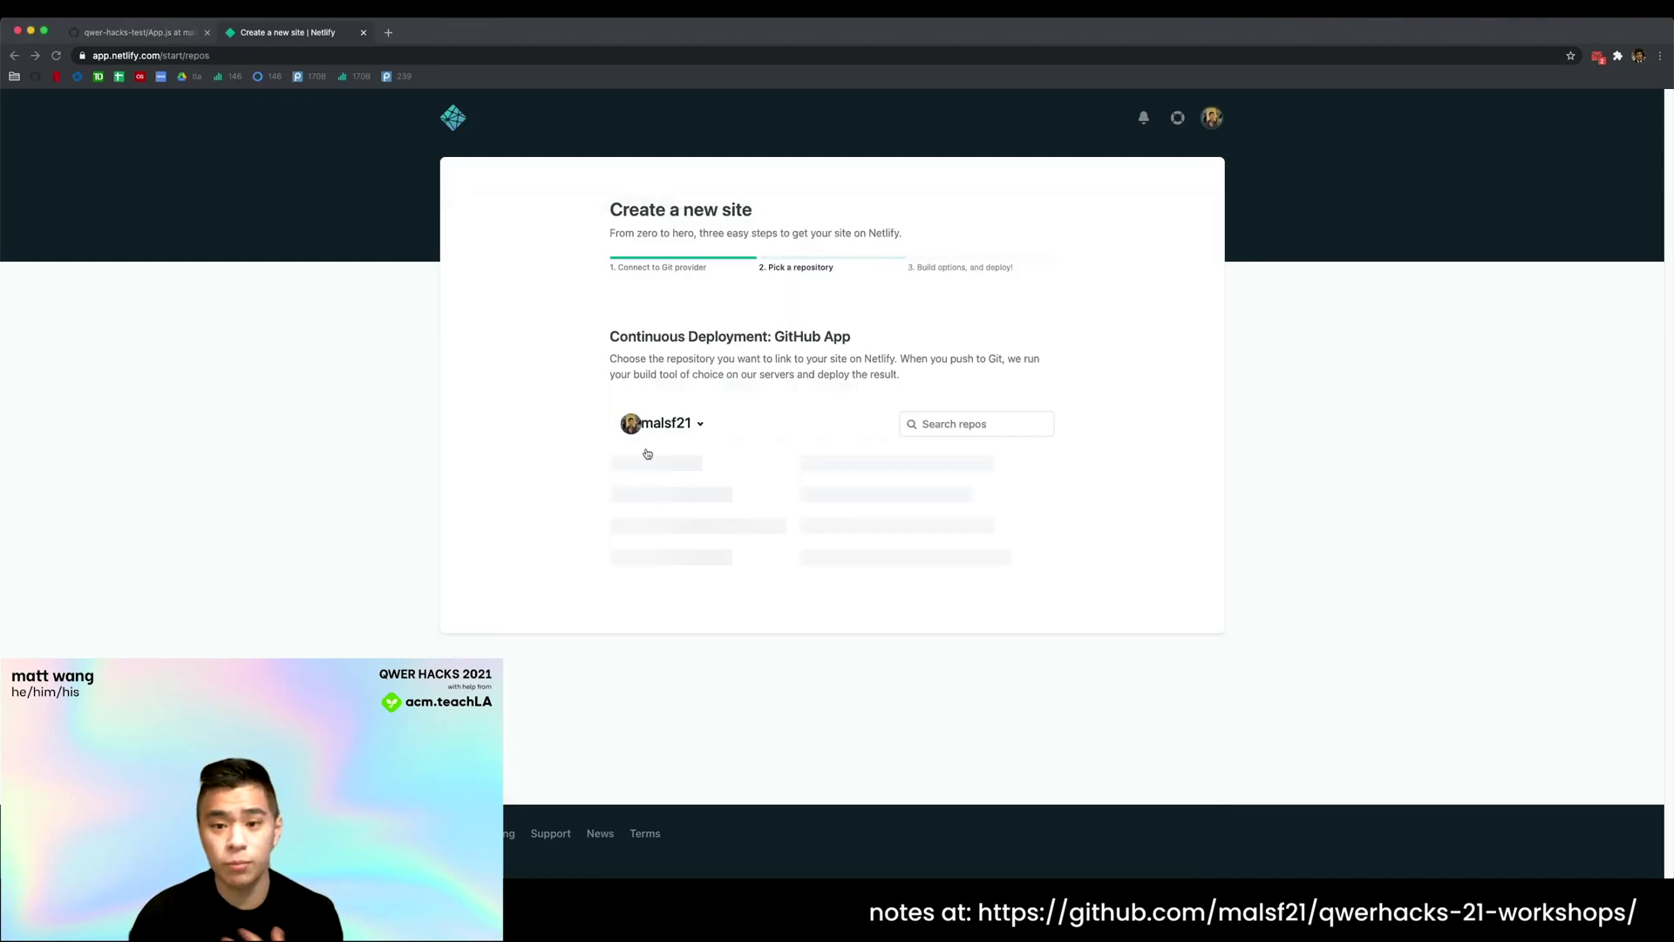
Step: Search the repositories for "qwer-hacks" and choose qwer-hacks-test as the site's source
click(958, 425)
text(qwer-hacks)
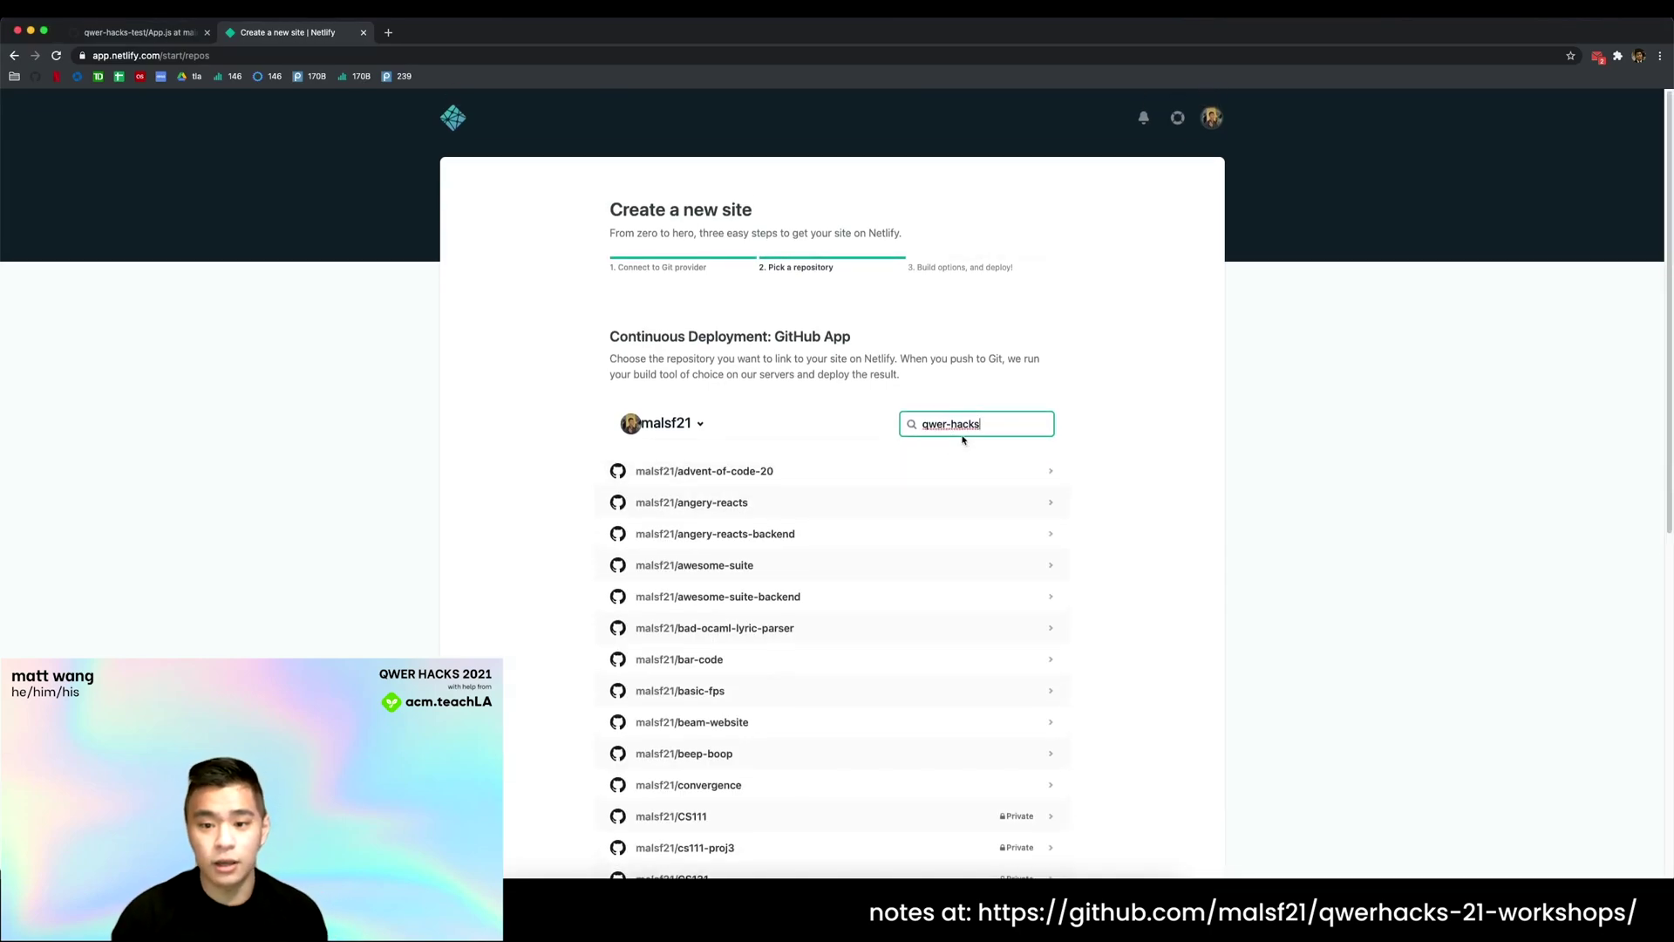
click(759, 471)
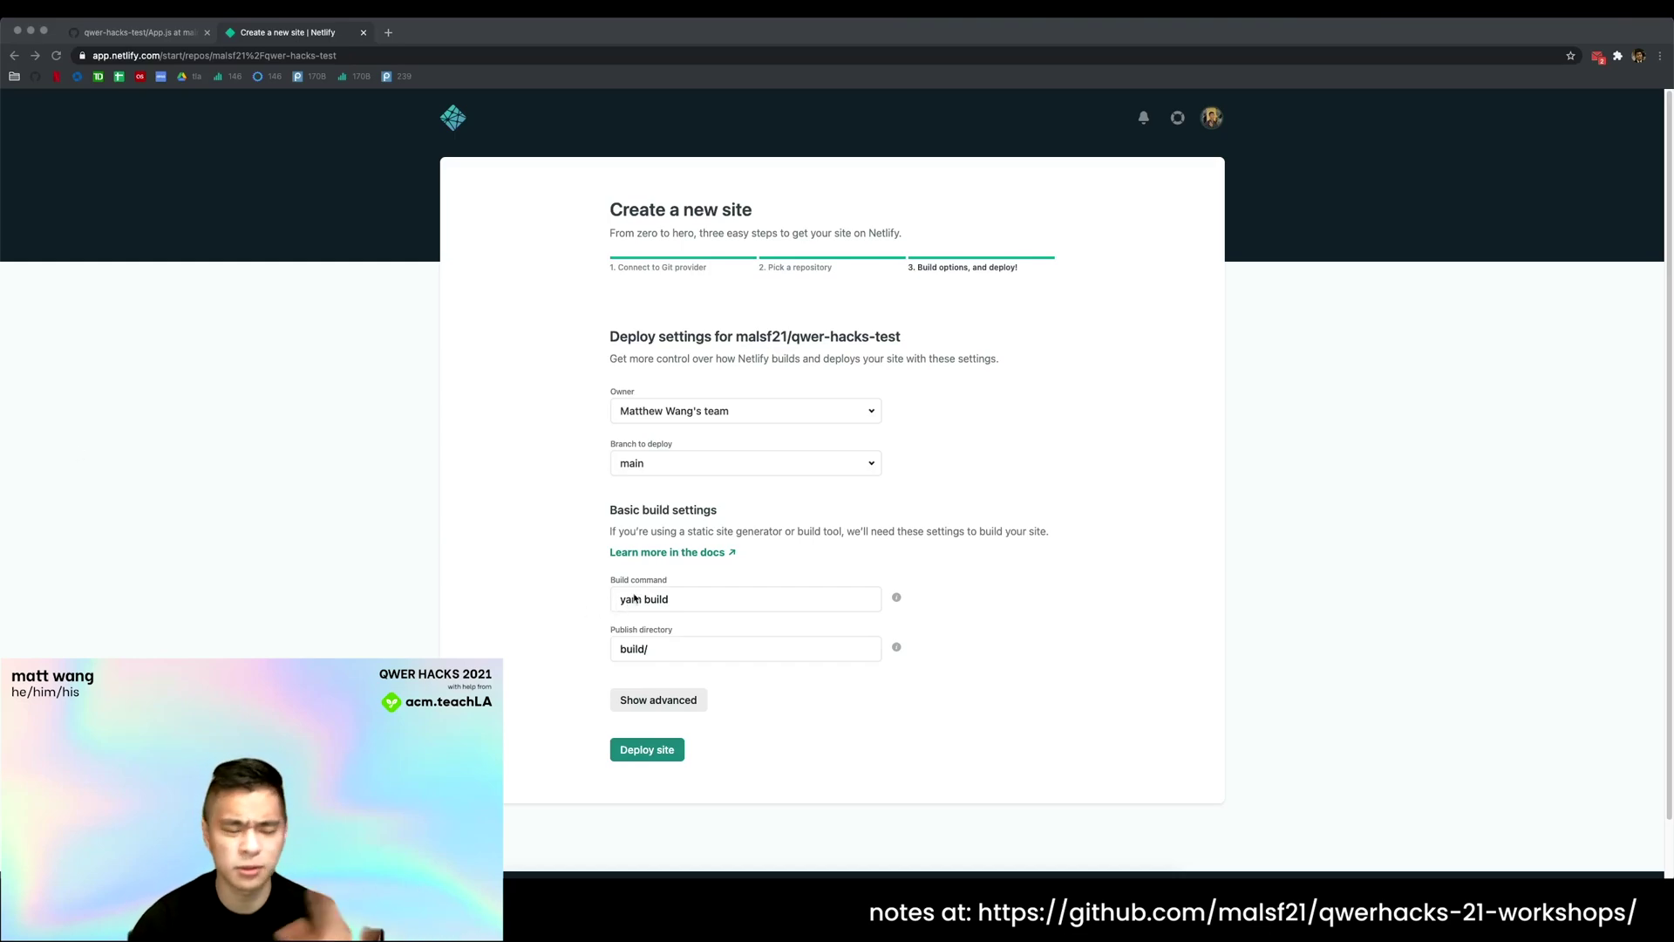
Step: Deploy the site from the main branch with build command yarn build and publish directory build/, and open its live URL
click(649, 751)
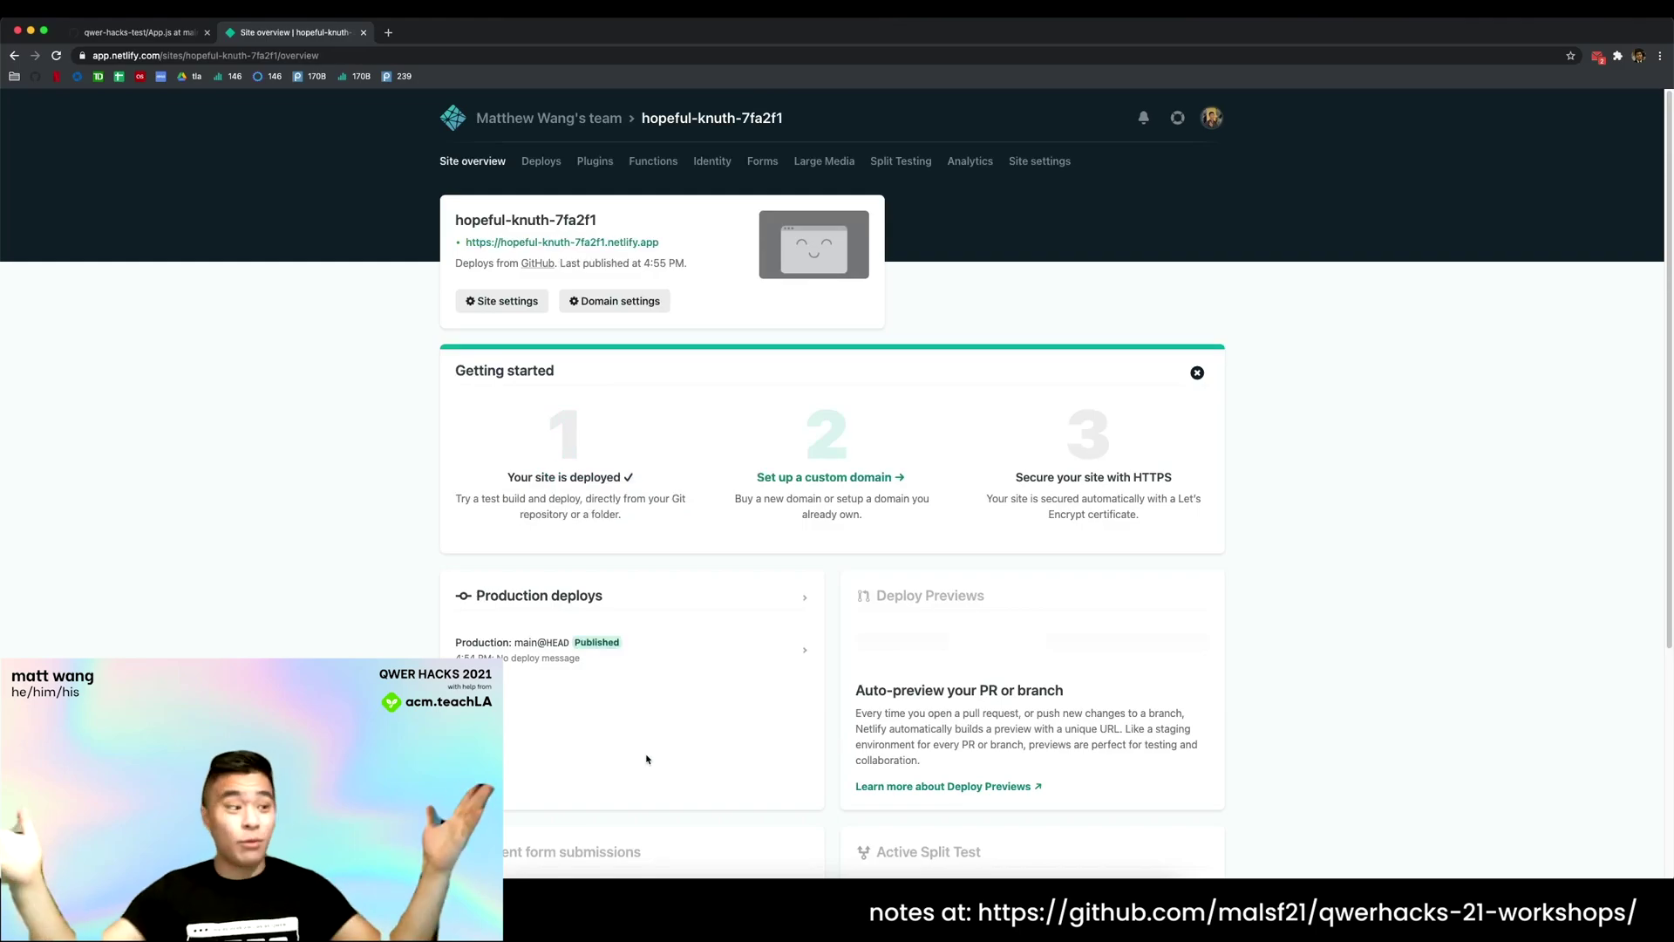
click(637, 247)
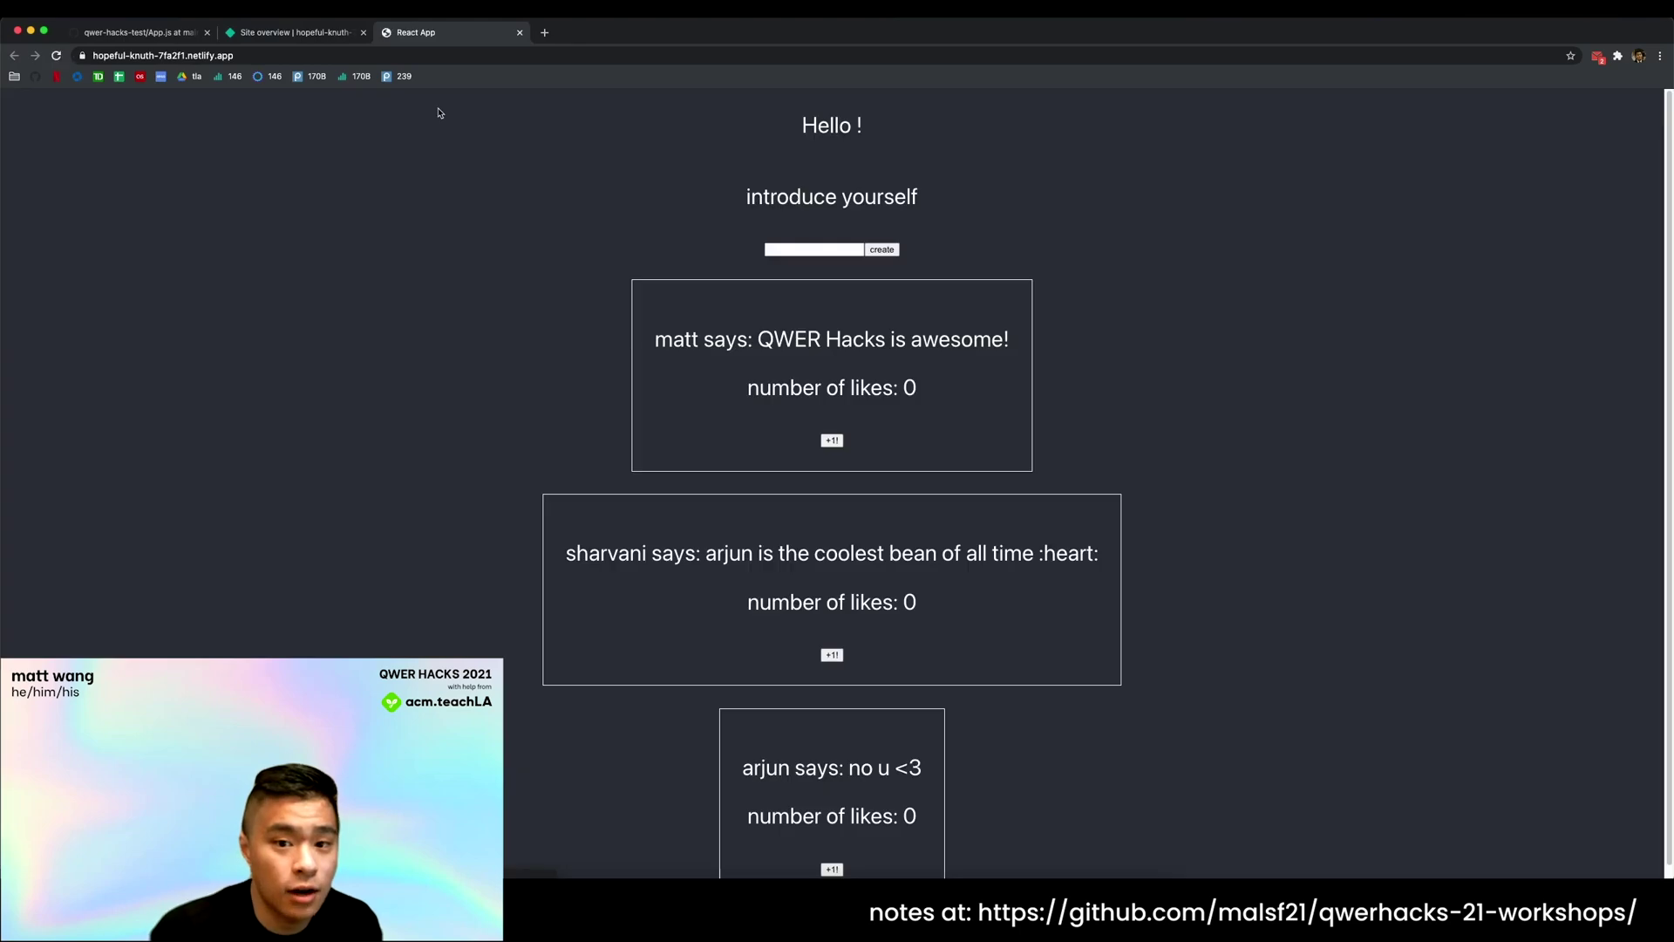
Step: Submit an introduction on the live site, using a teammate's first name followed by "is sooo cool!" as the display name
click(802, 252)
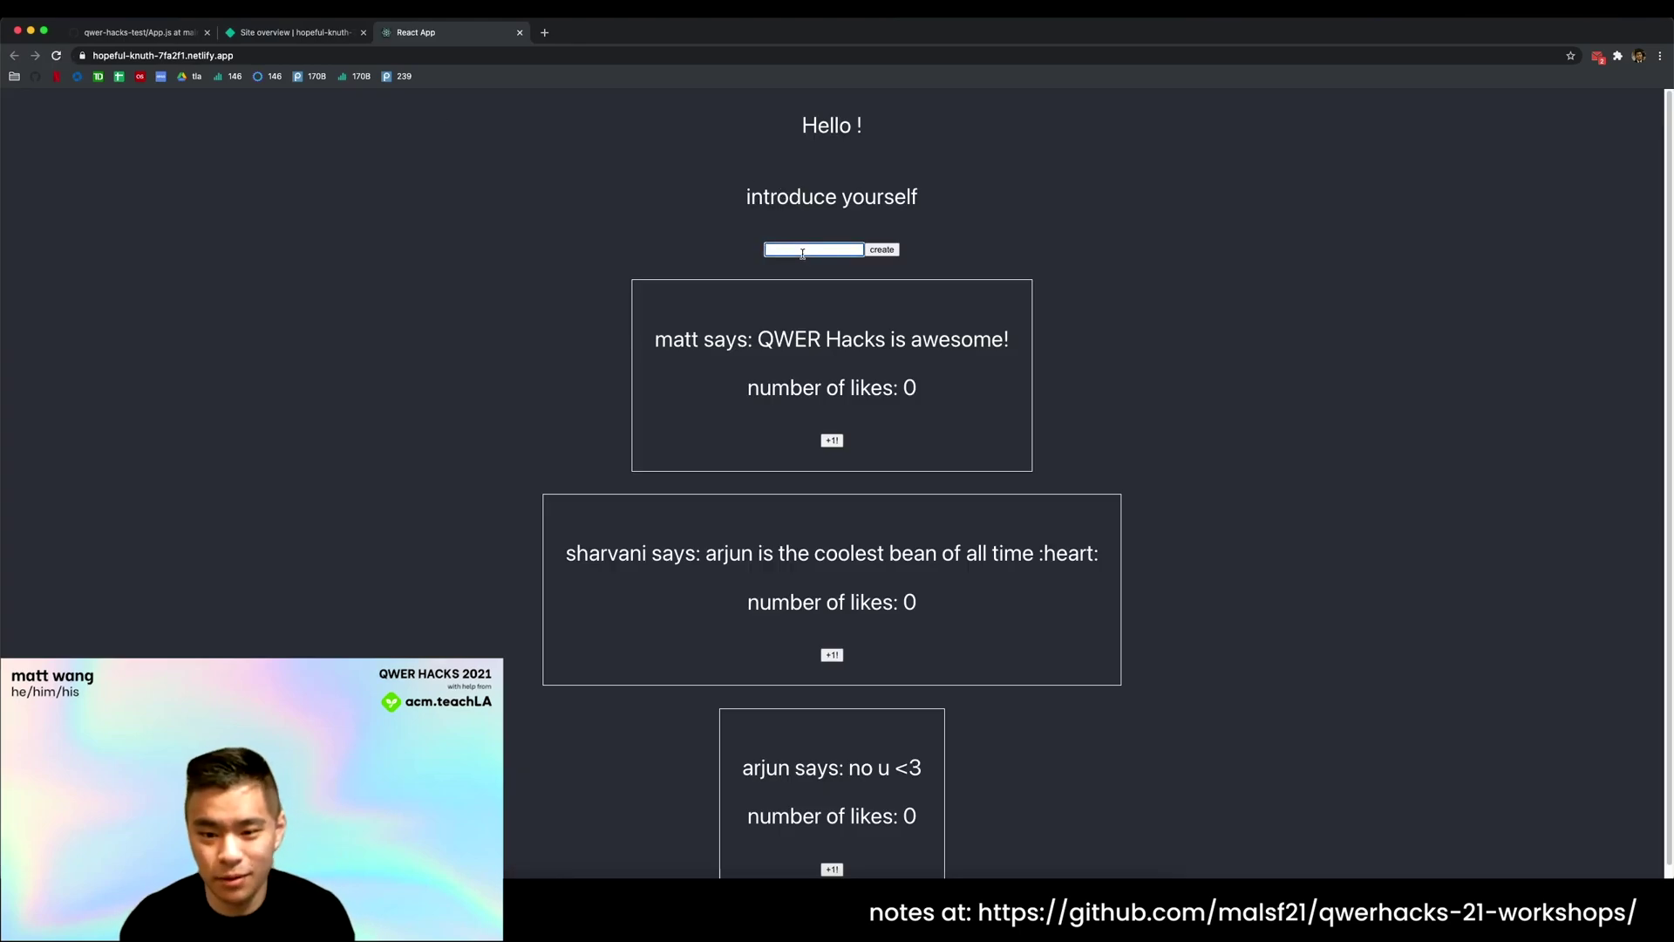
text(sharvani is)
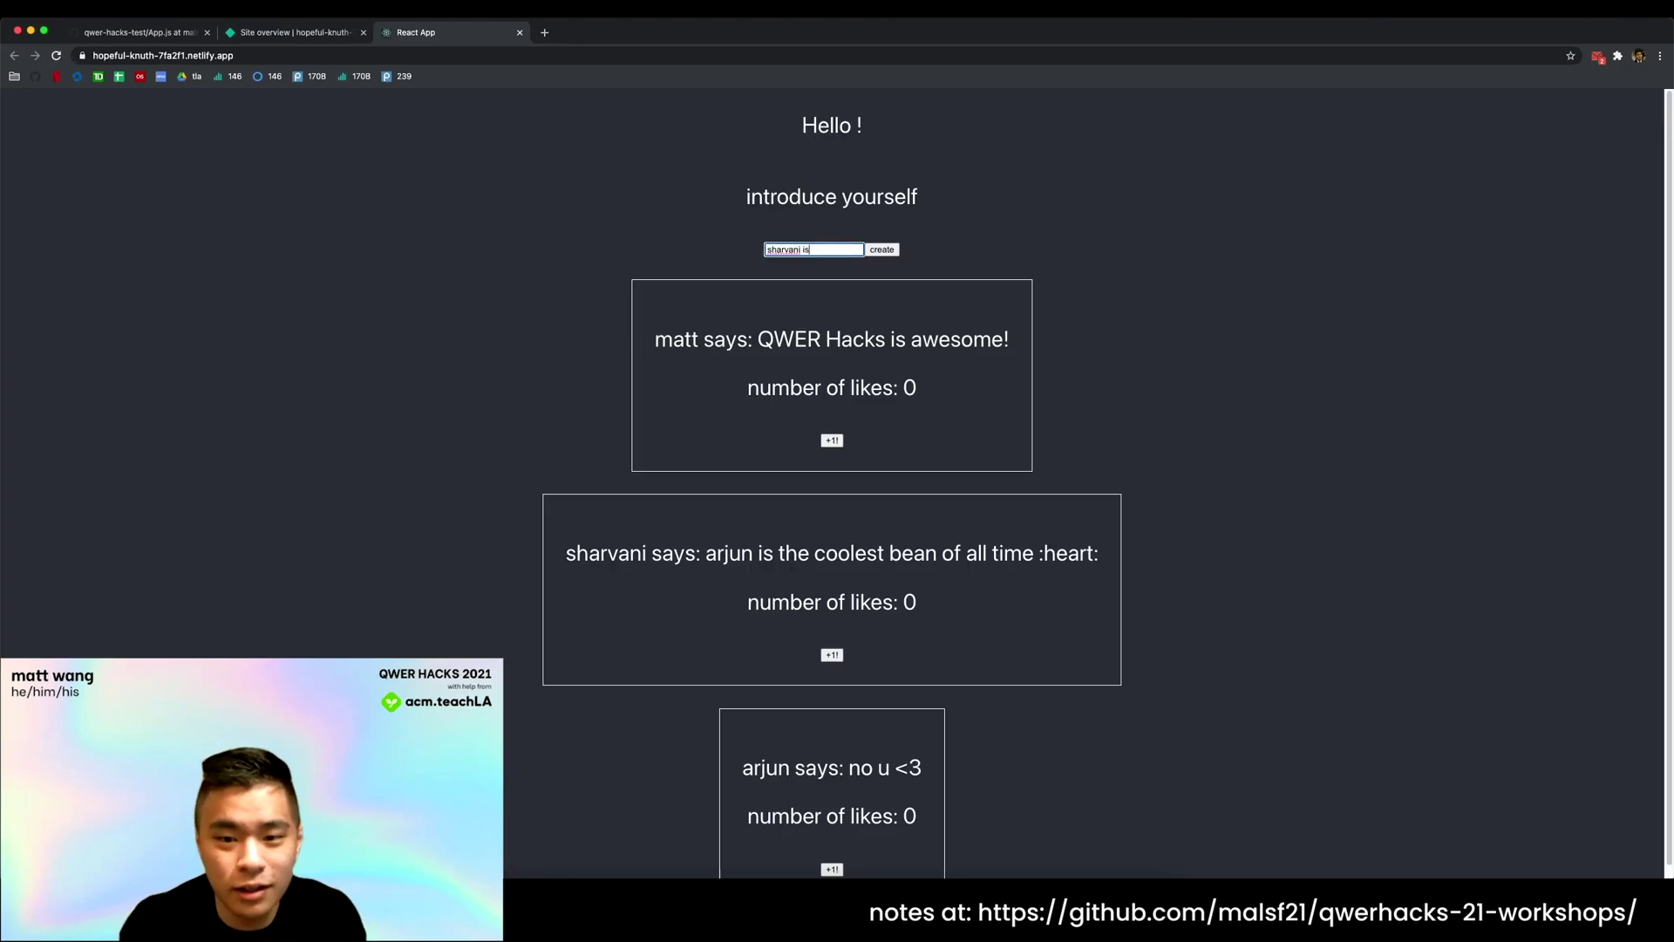
text( sooo cool!)
key(Return)
scroll(859, 367, down, 1)
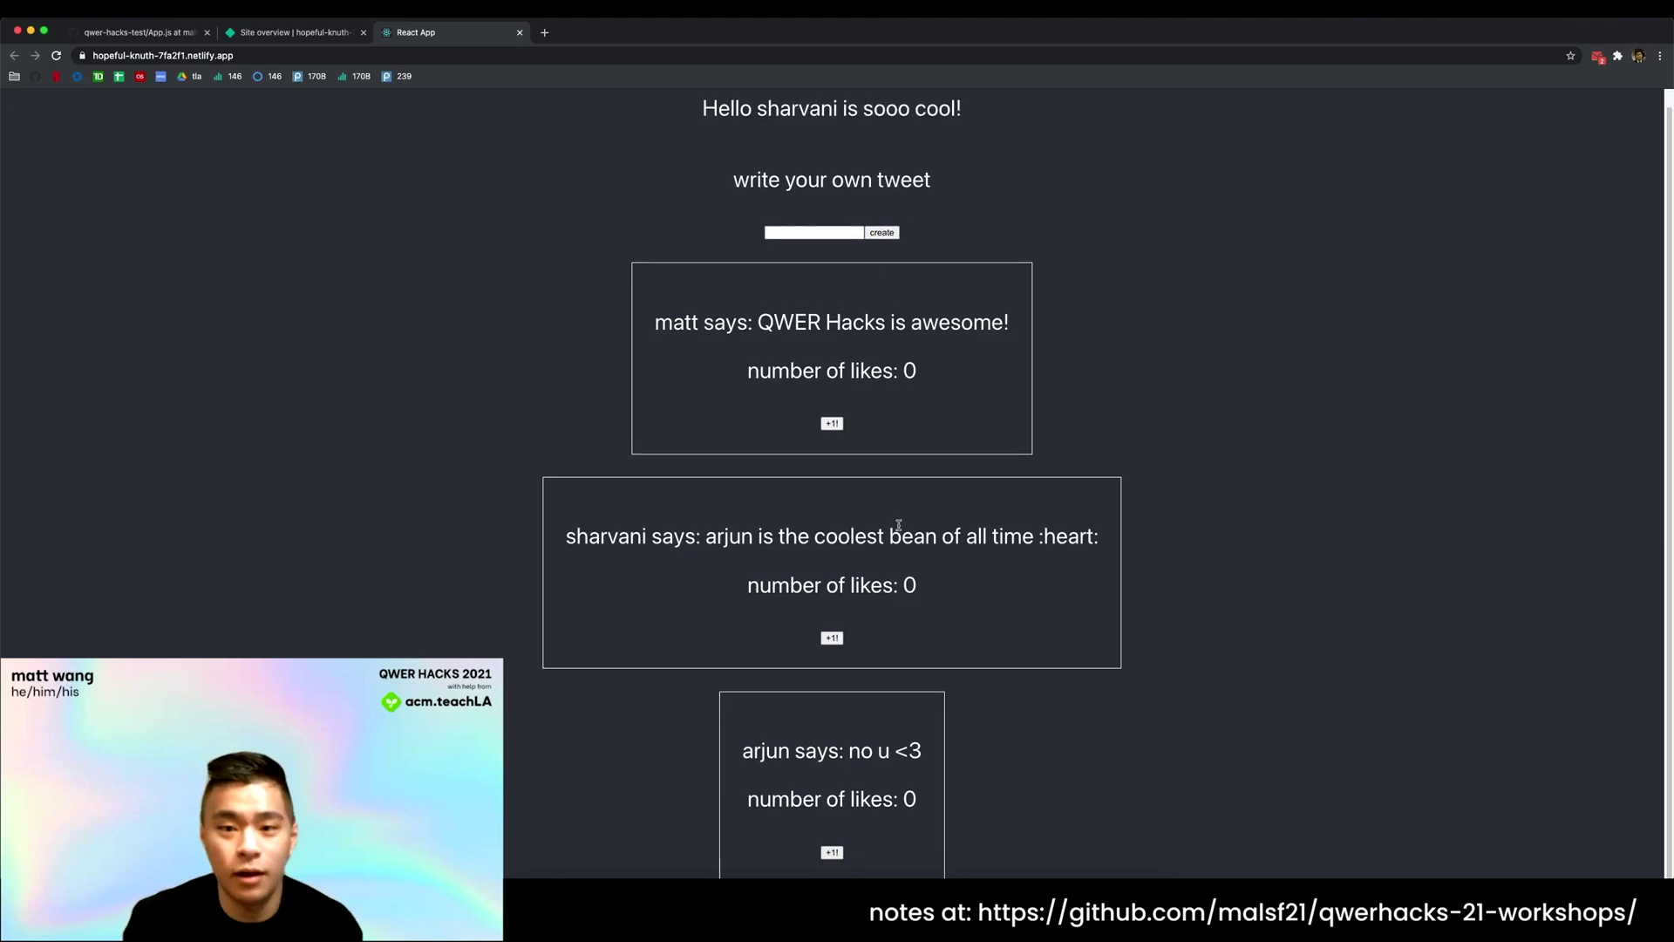
Step: Create a tweet on the live site made of another teammate's first name followed by "is so good at react"
scroll(899, 526, up, 1)
click(824, 249)
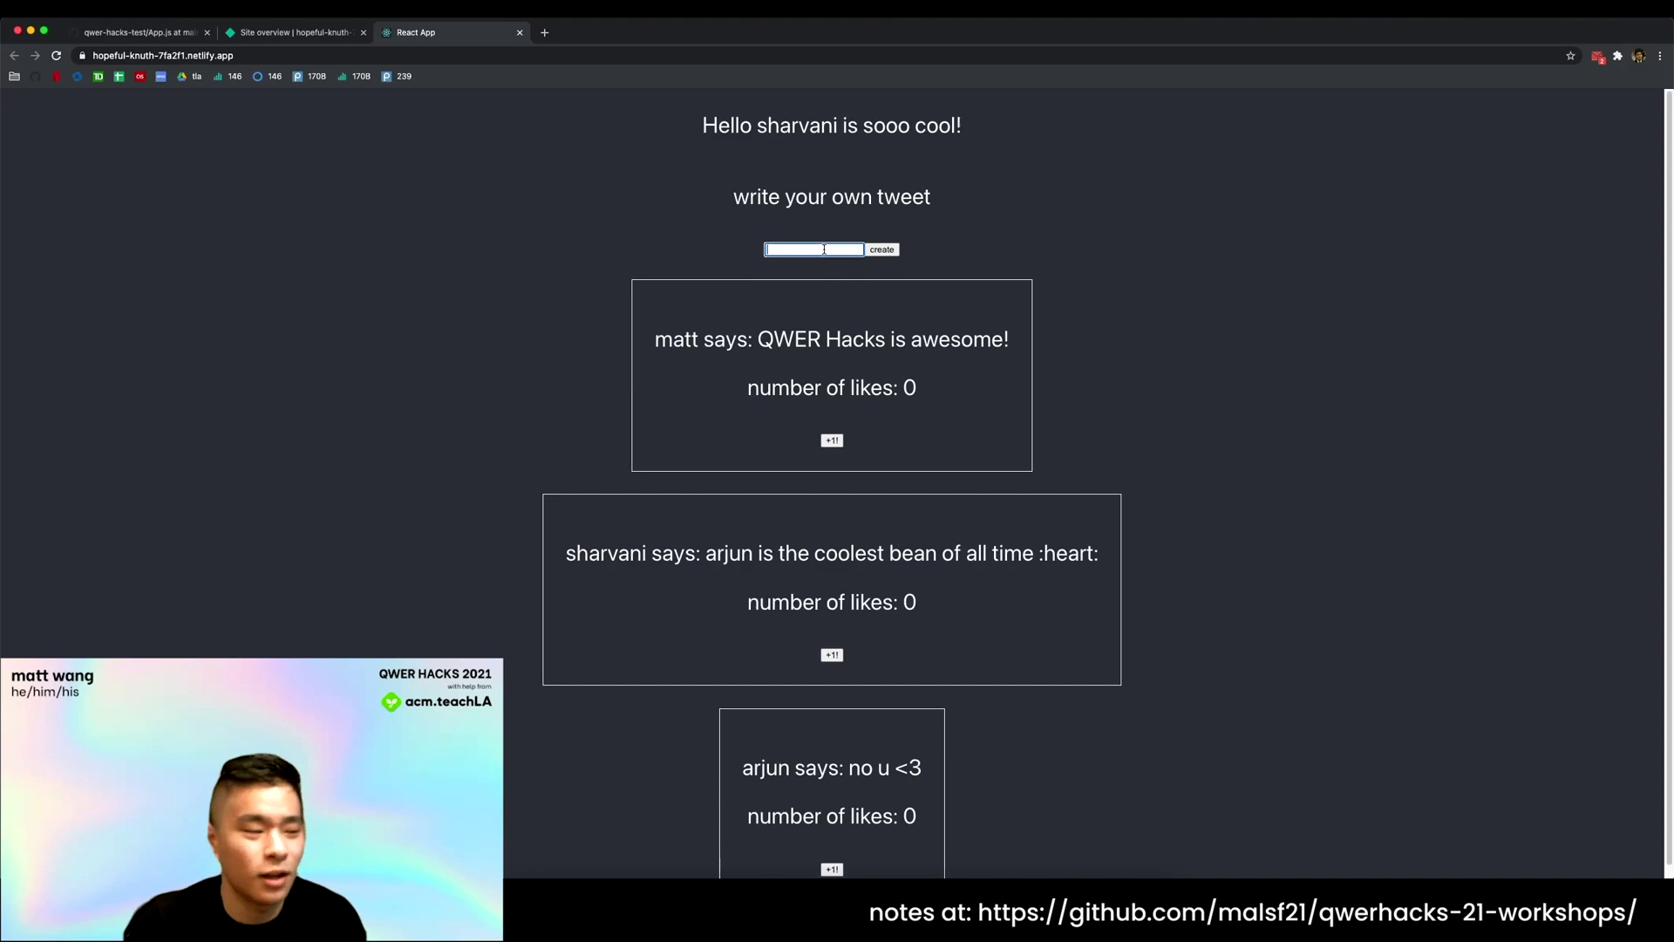
text(spurthi is a)
key(BackSpace)
text(so good at react)
click(894, 253)
Step: Like the newly created tweet 12 times and select the live site's web address
scroll(927, 579, down, 3)
click(831, 853)
click(831, 853)
click(831, 853)
click(831, 852)
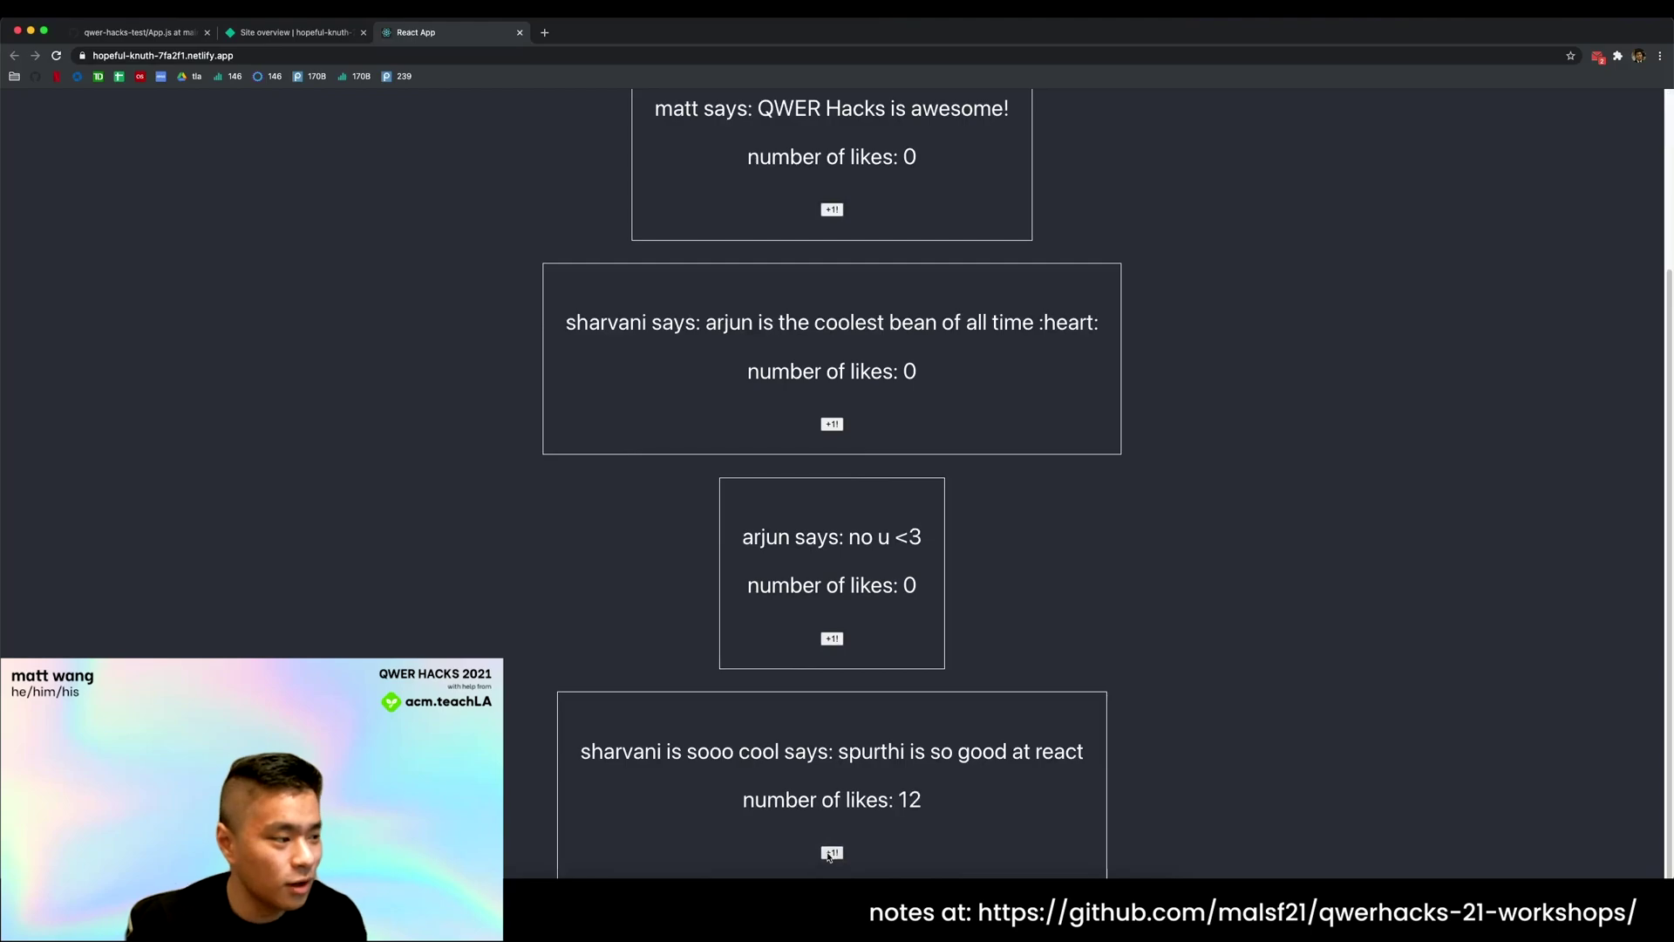
click(274, 58)
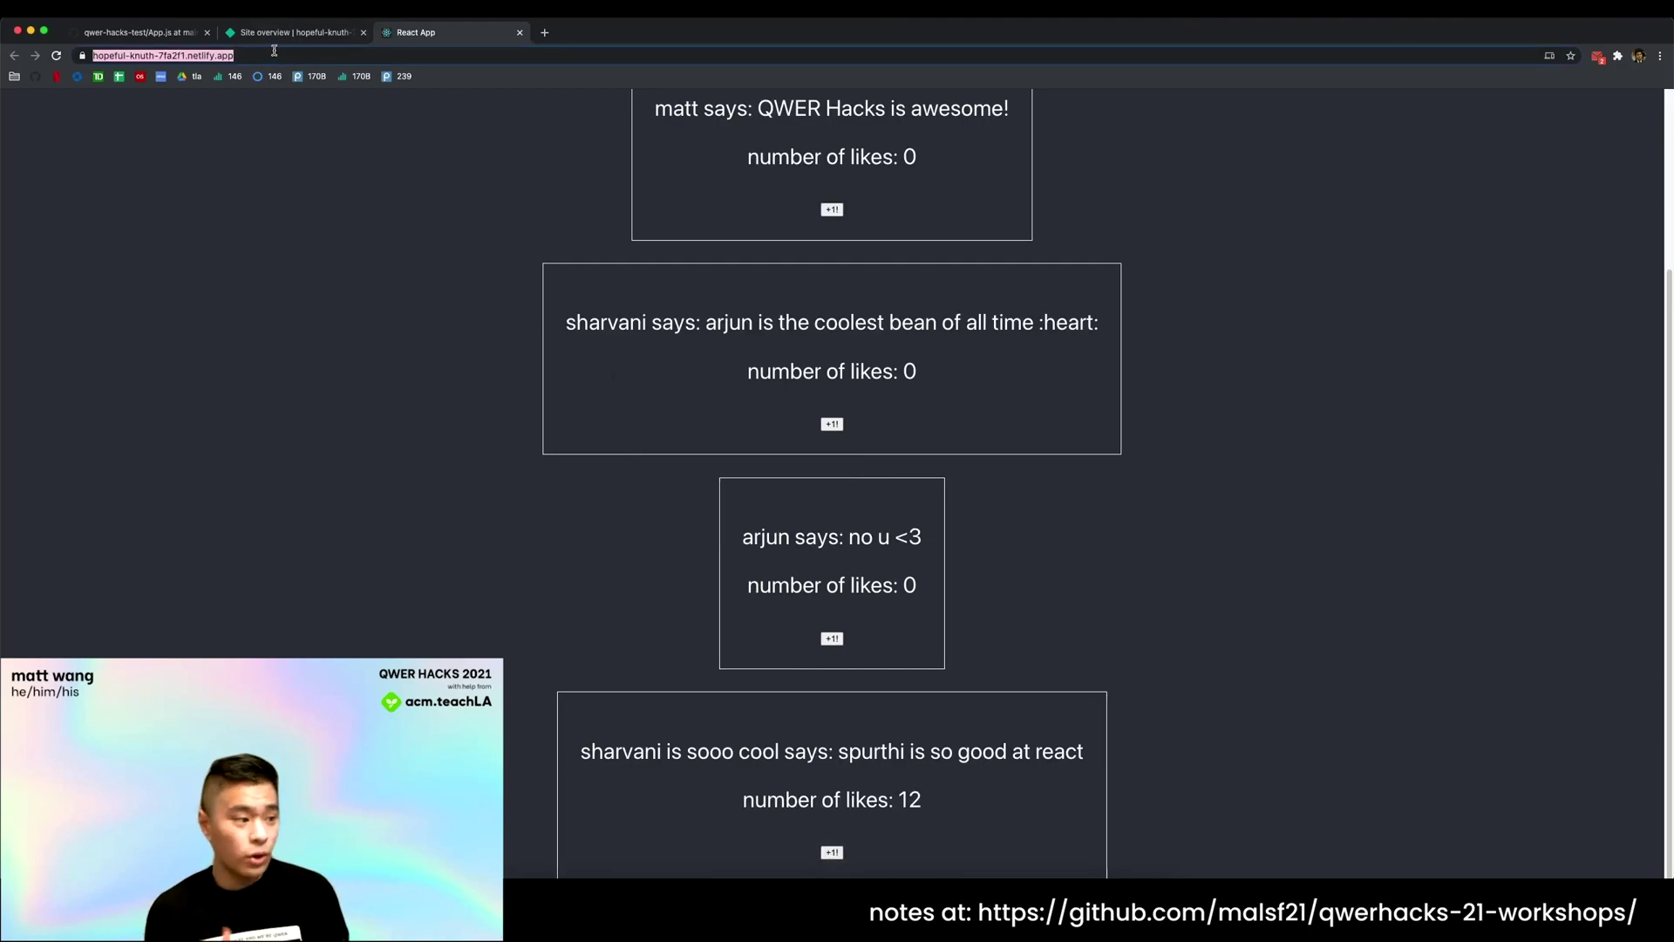